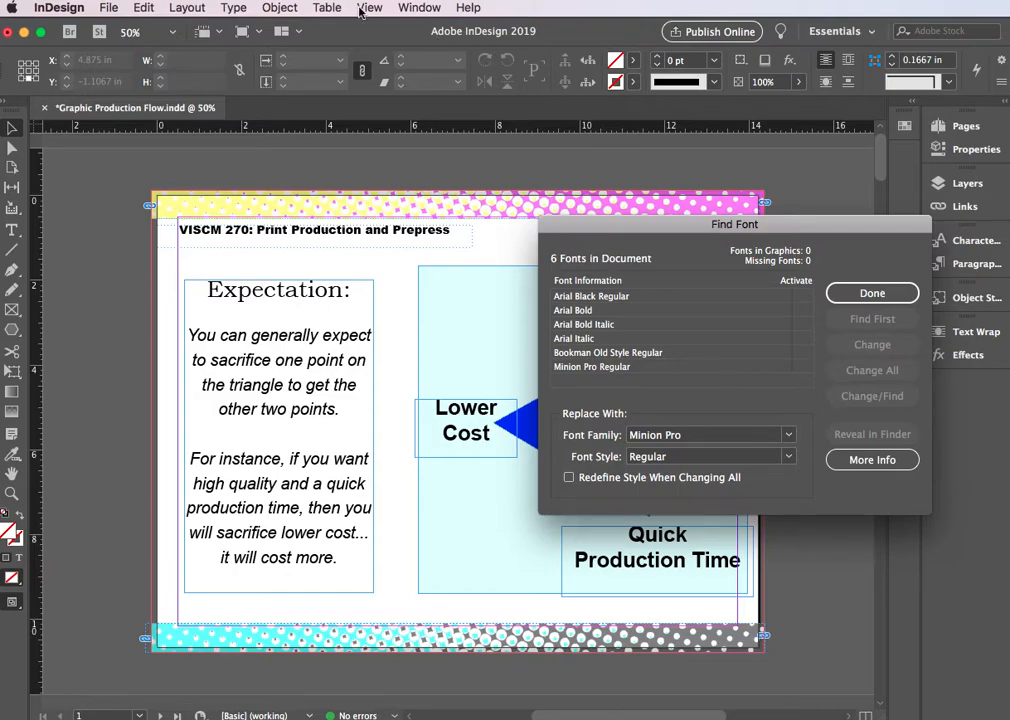
# - Review the fonts used in the document and close the Find Font dialog
pyautogui.click(233, 7)
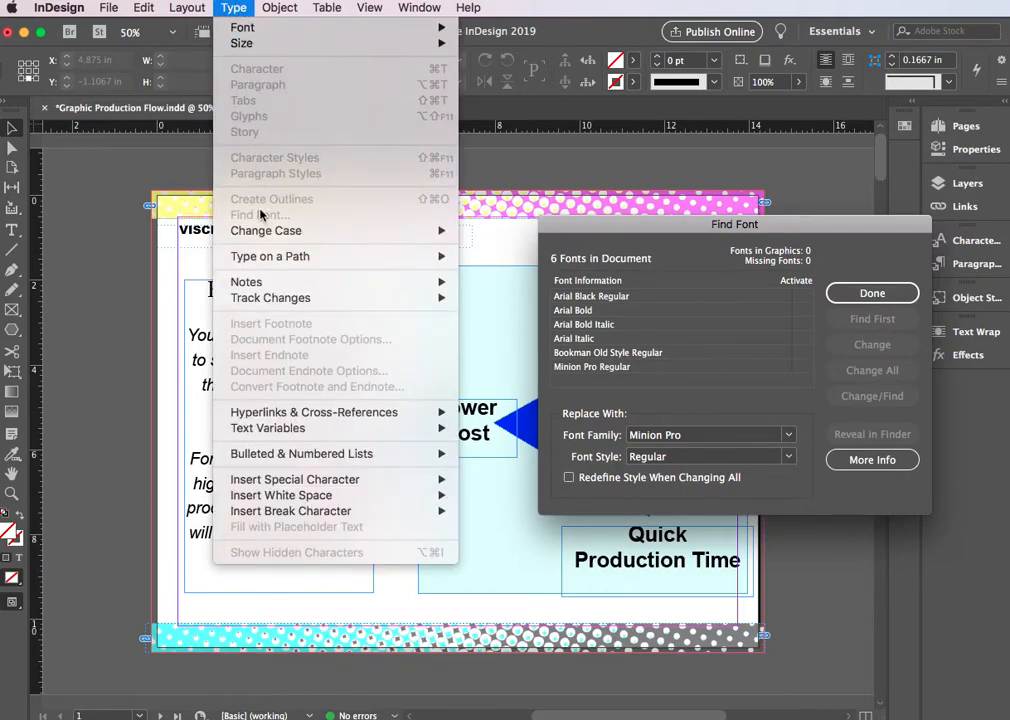
pyautogui.click(692, 237)
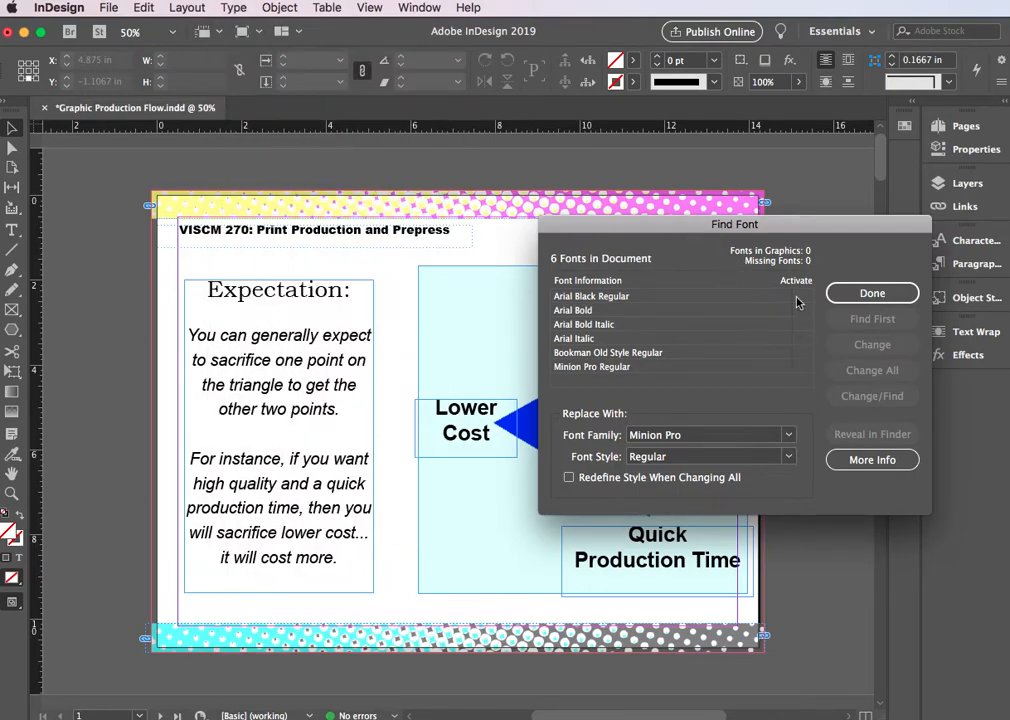
pyautogui.click(870, 293)
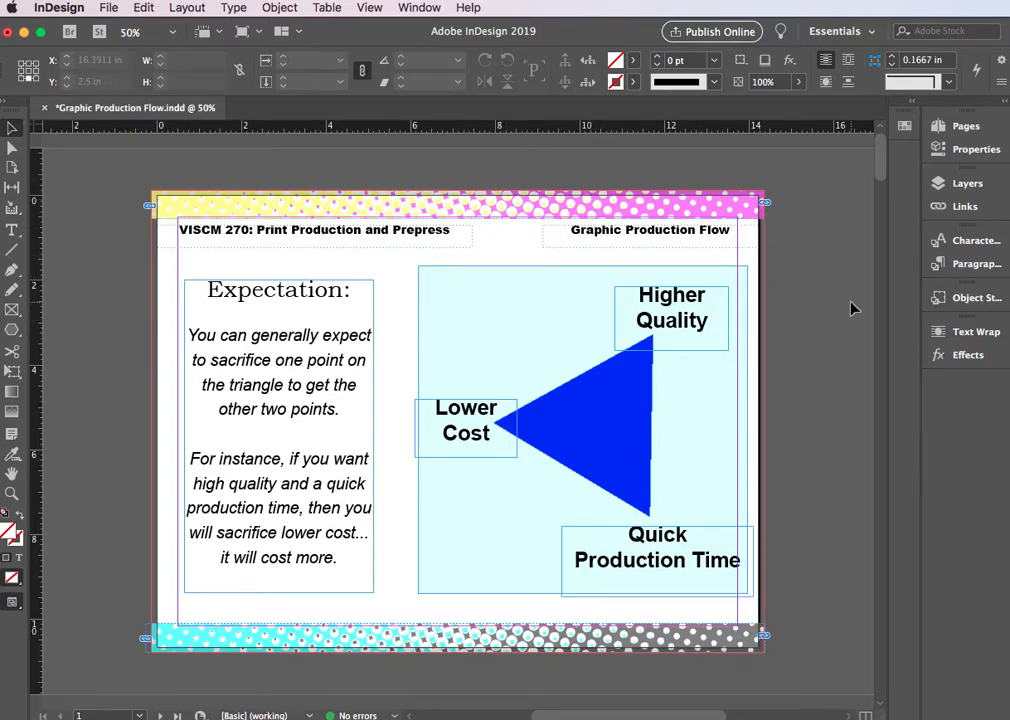
# - Examine the bleed of the halftone strip at the page's upper-right corner, and return to the full page
pyautogui.moveTo(814, 284); pyautogui.dragTo(651, 169)
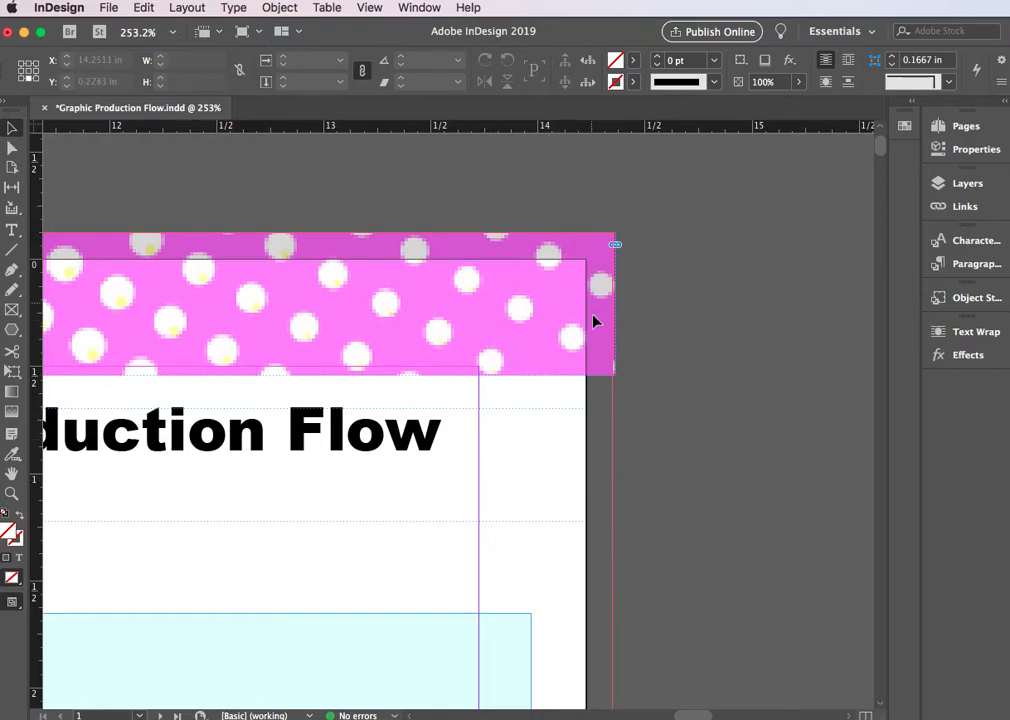
pyautogui.keyDown('alt'); pyautogui.click(525, 411); pyautogui.keyUp('alt')
pyautogui.keyDown('alt'); pyautogui.click(489, 416); pyautogui.keyUp('alt')
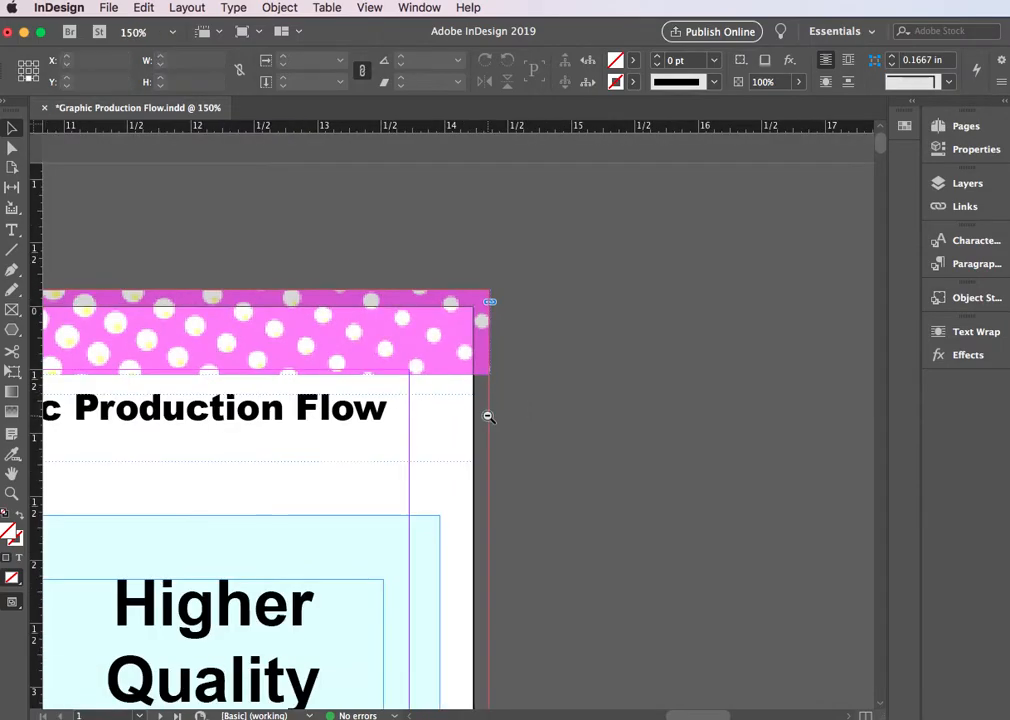
pyautogui.keyDown('alt'); pyautogui.click(490, 417); pyautogui.keyUp('alt')
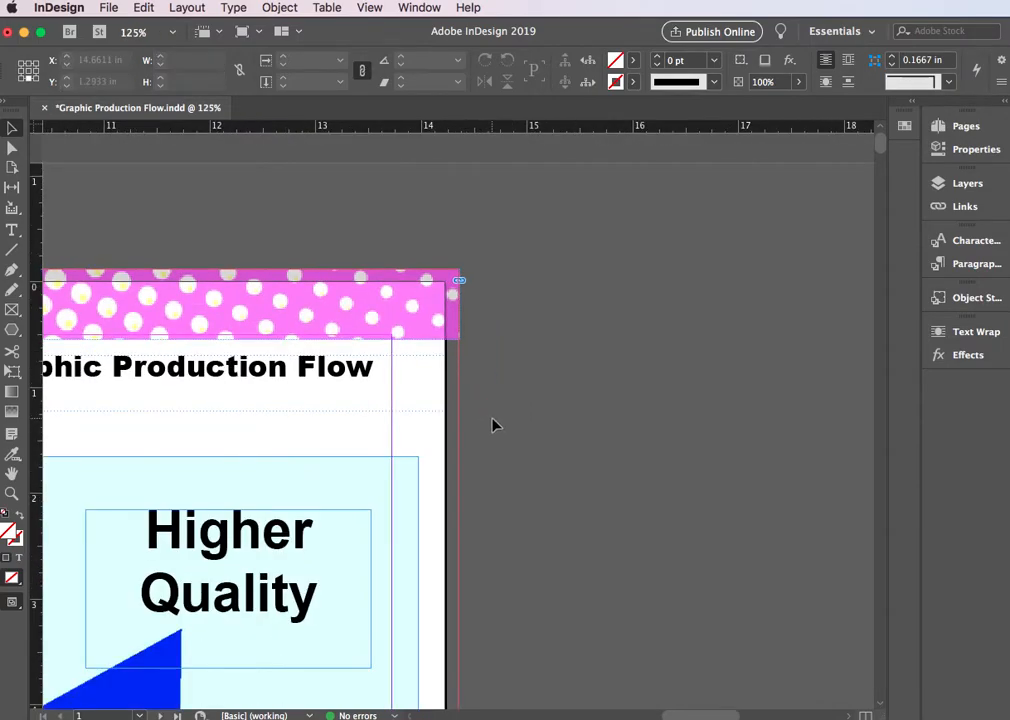
pyautogui.press('super+0')
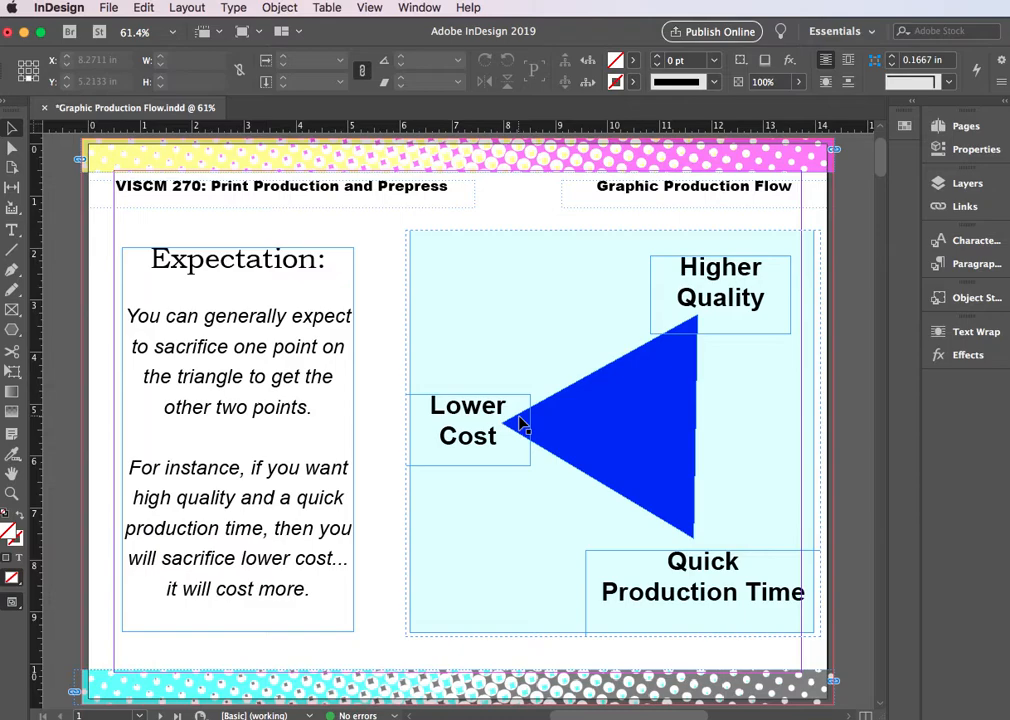
pyautogui.press('super+minus')
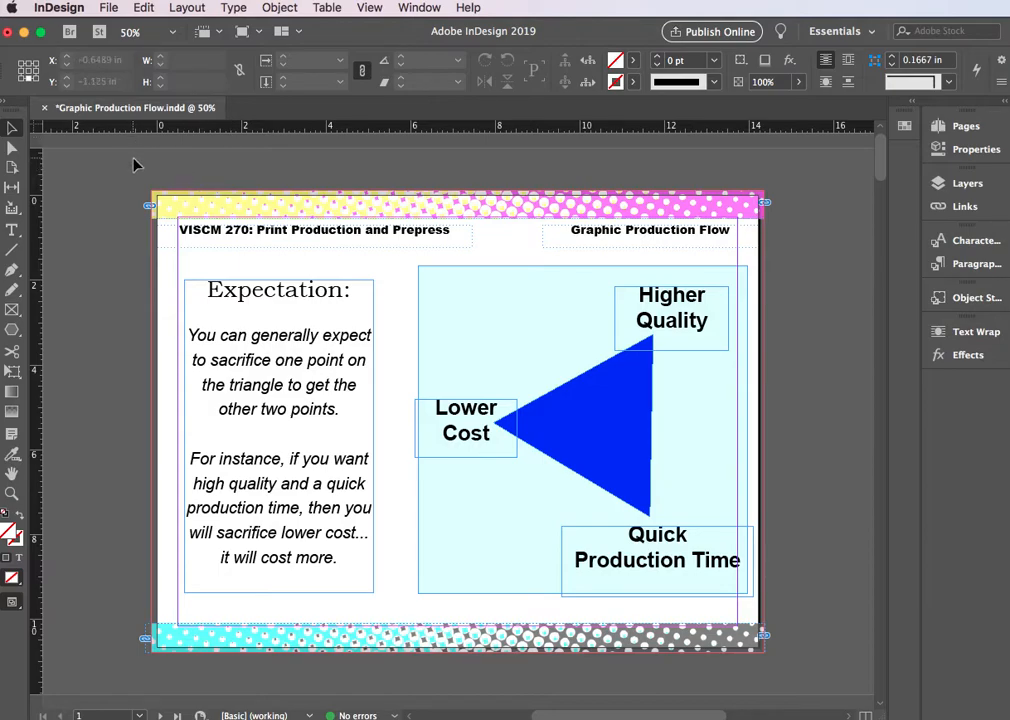
# - Start exporting the document to the Desktop as "Test Graphic Production Flow.pdf" in Adobe PDF (Print) format
pyautogui.click(107, 8)
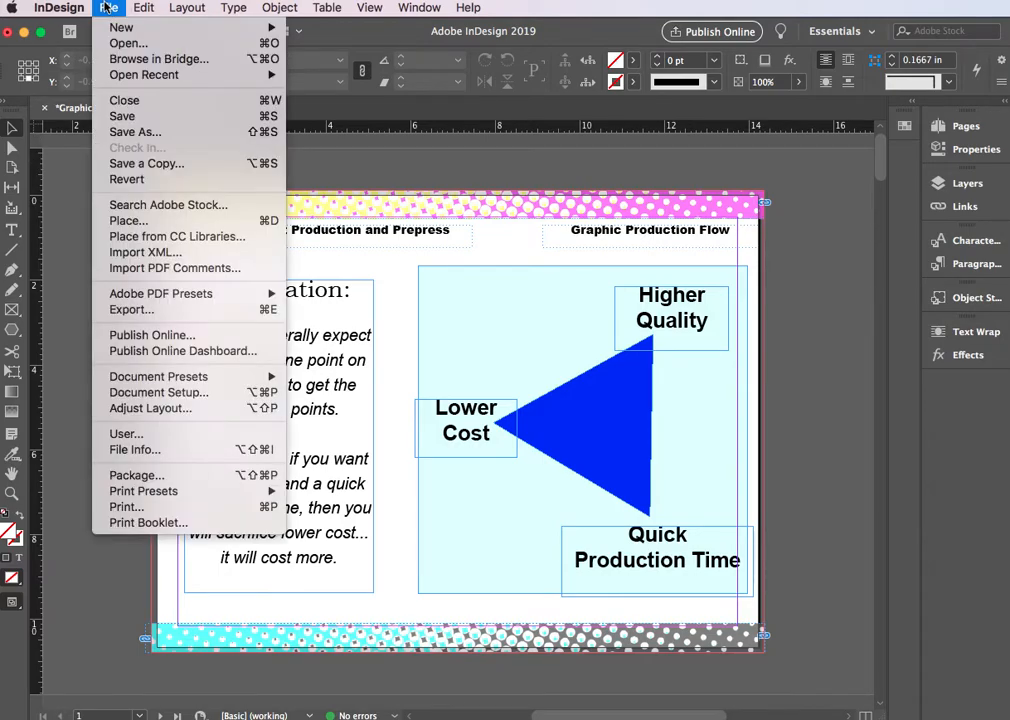
pyautogui.click(164, 310)
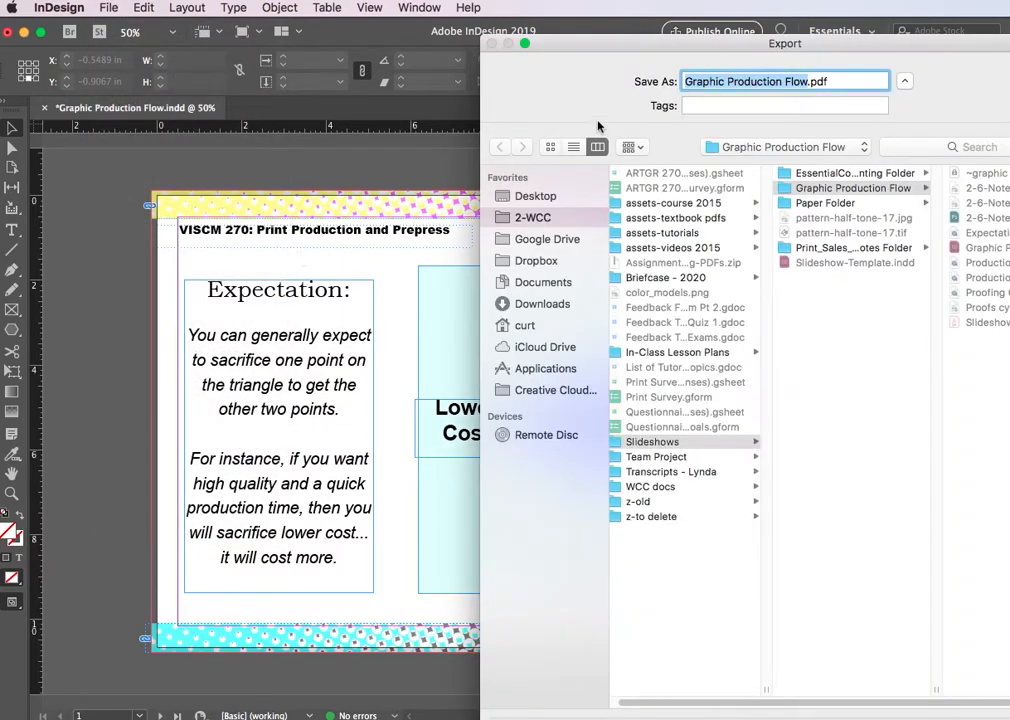
pyautogui.moveTo(596, 37); pyautogui.dragTo(344, 32)
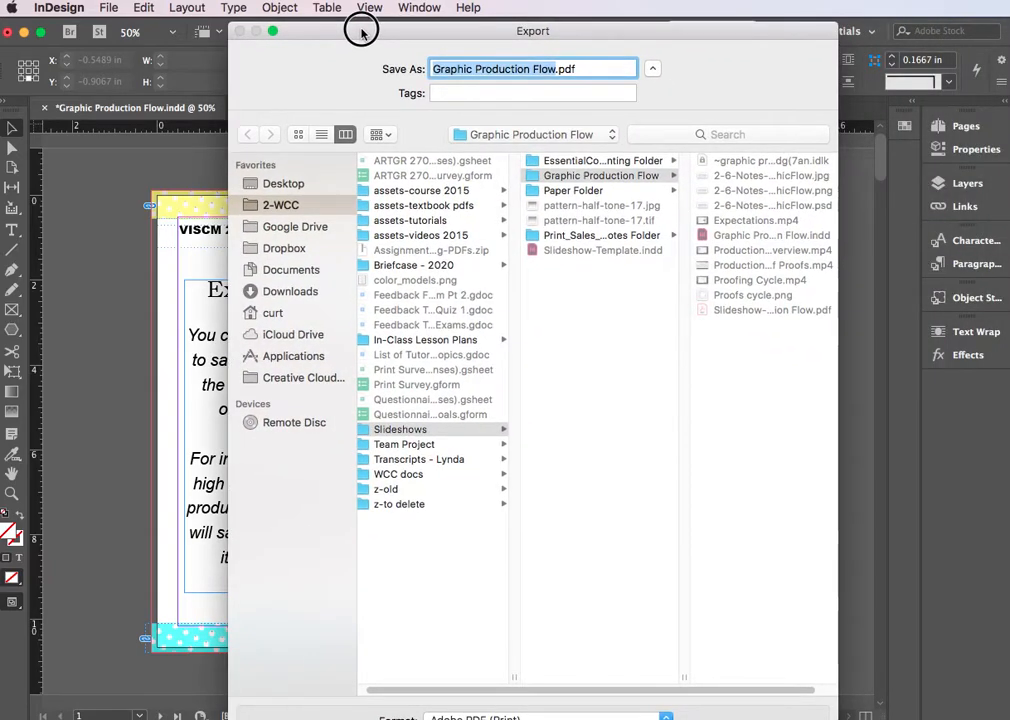
pyautogui.moveTo(836, 716); pyautogui.dragTo(778, 627)
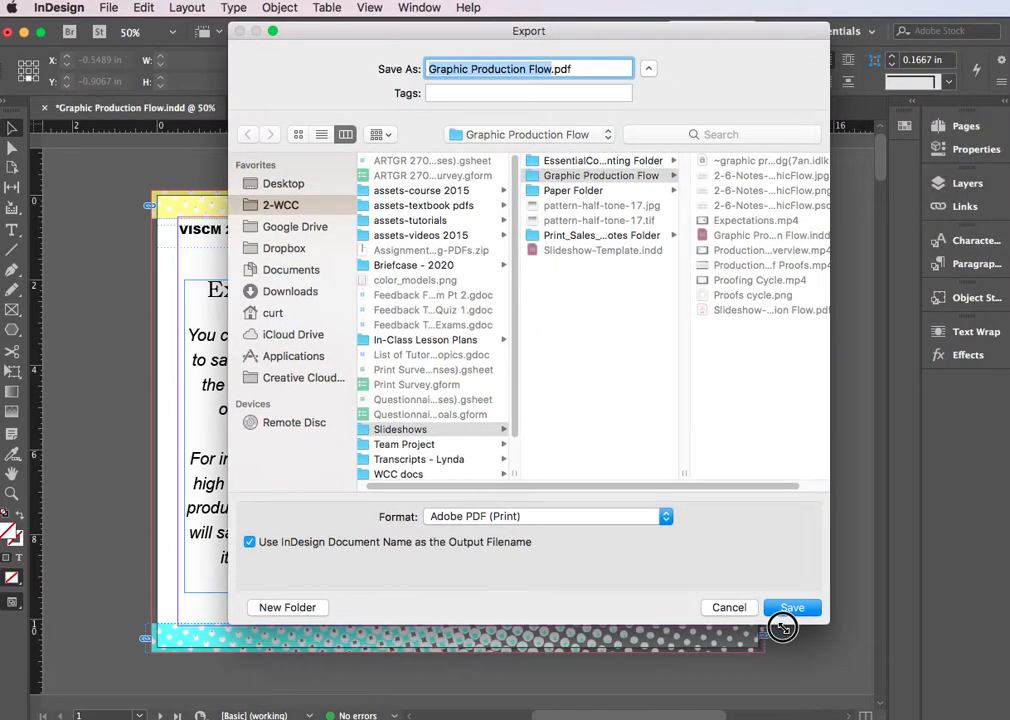
pyautogui.click(428, 69)
pyautogui.write('Test')
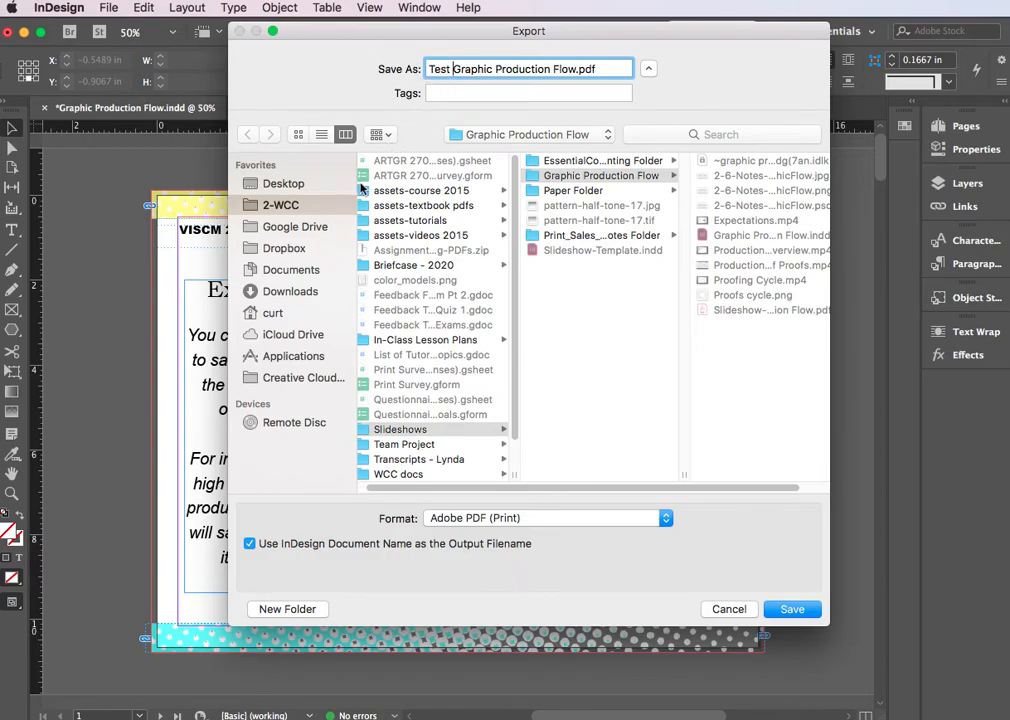
pyautogui.click(290, 185)
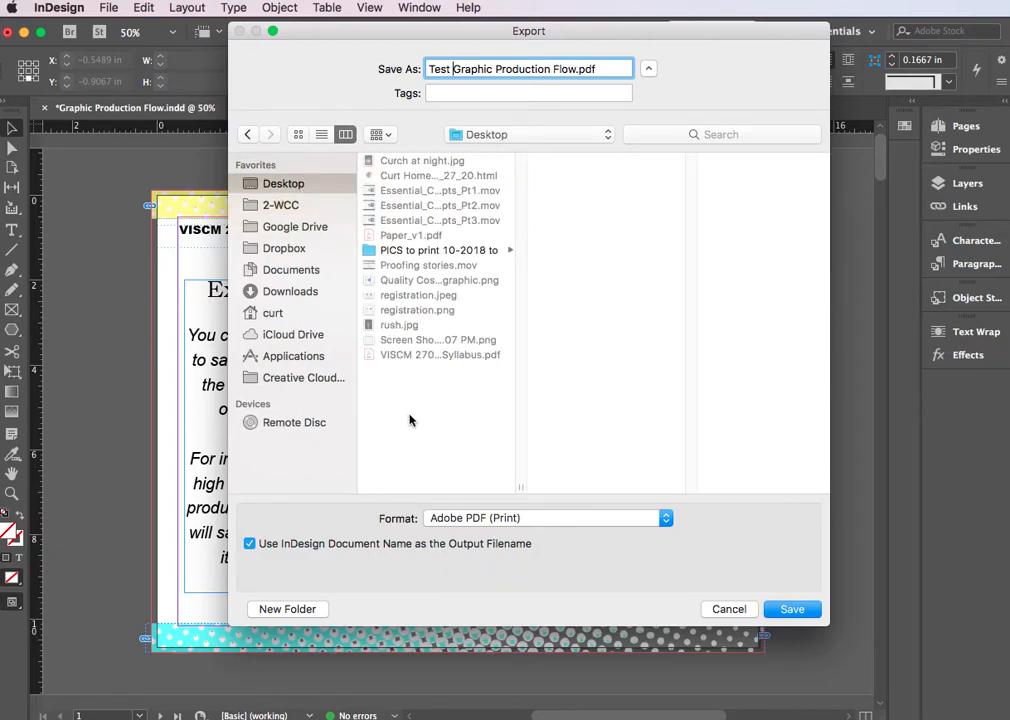
pyautogui.click(457, 519)
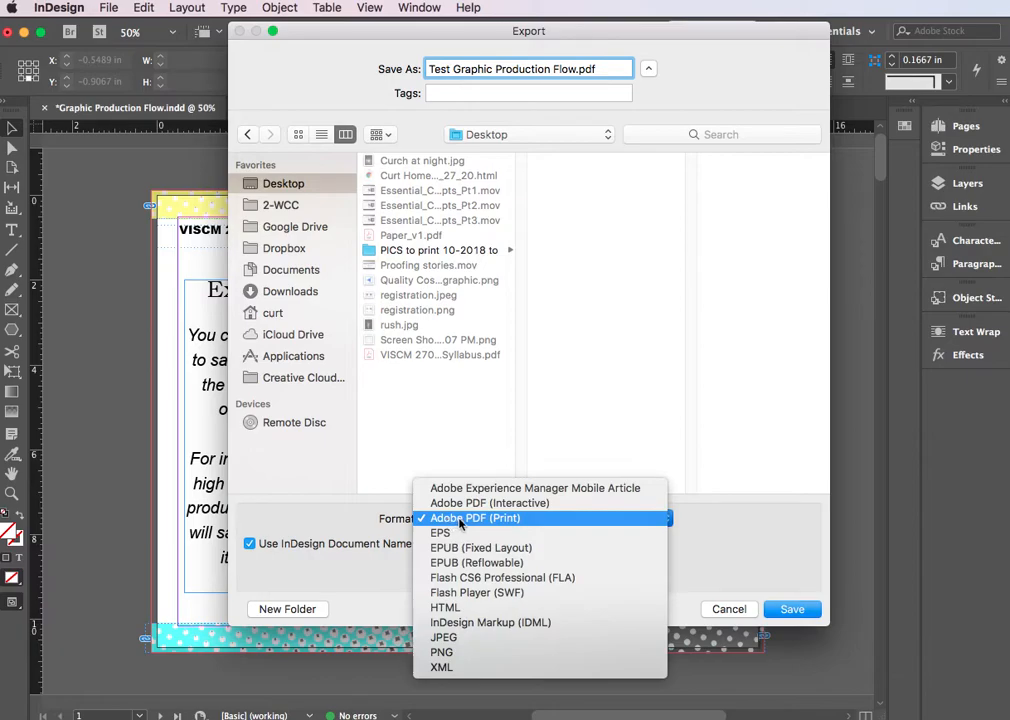
pyautogui.click(510, 521)
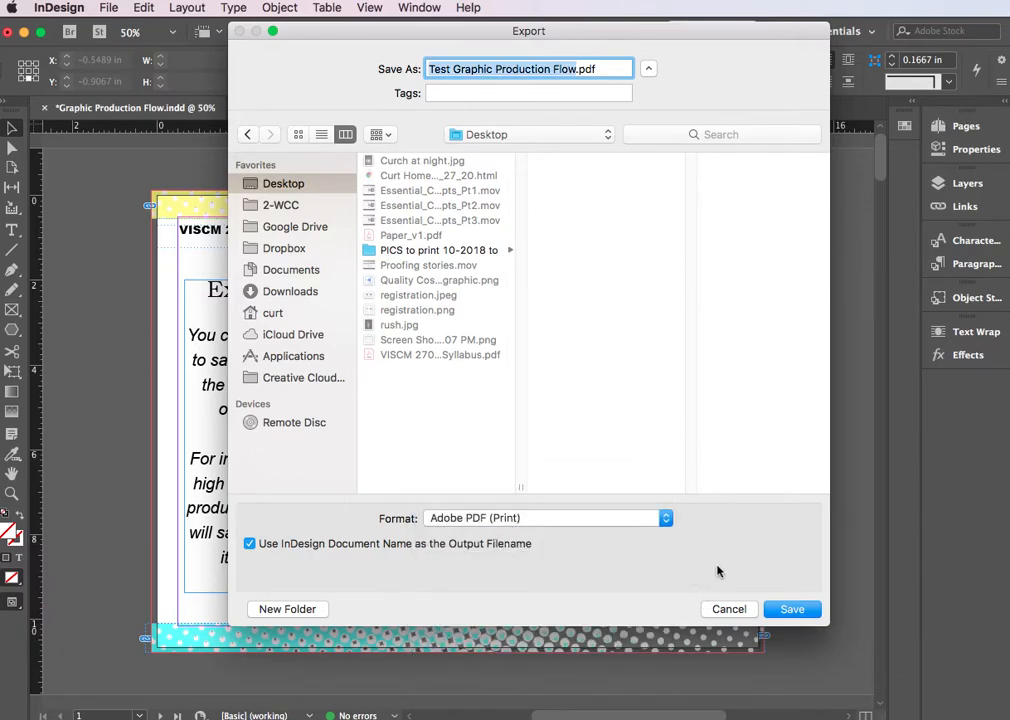
pyautogui.click(791, 609)
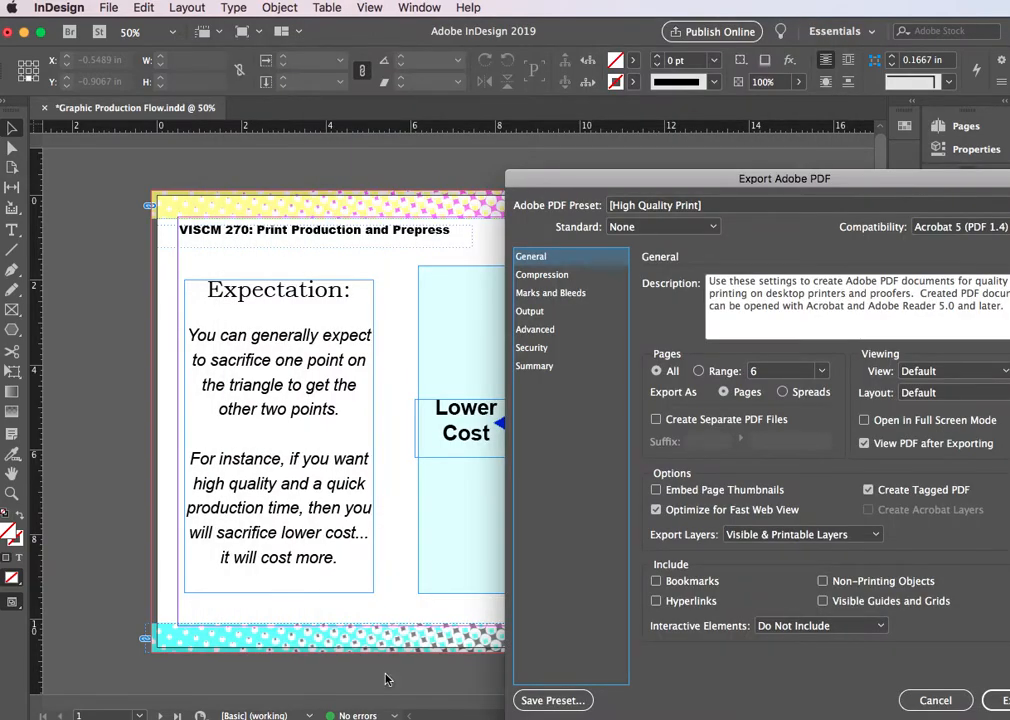
# - Choose the [PDF/X-1a:2001] export preset and keep View PDF after Exporting enabled
pyautogui.moveTo(712, 178); pyautogui.dragTo(441, 103)
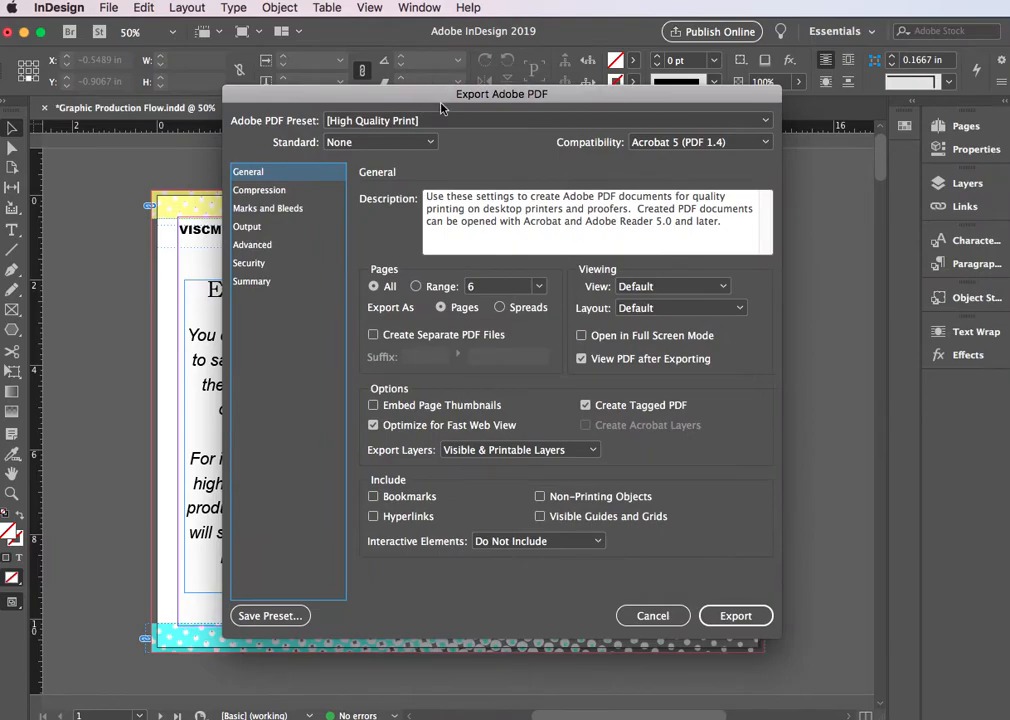
pyautogui.click(408, 121)
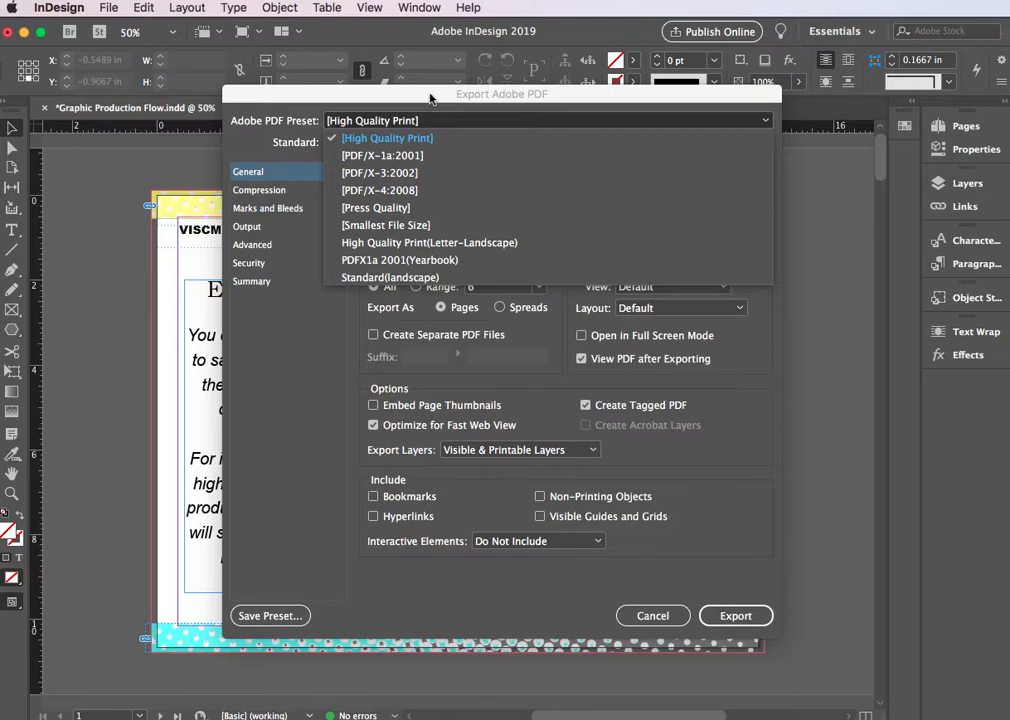
pyautogui.click(398, 158)
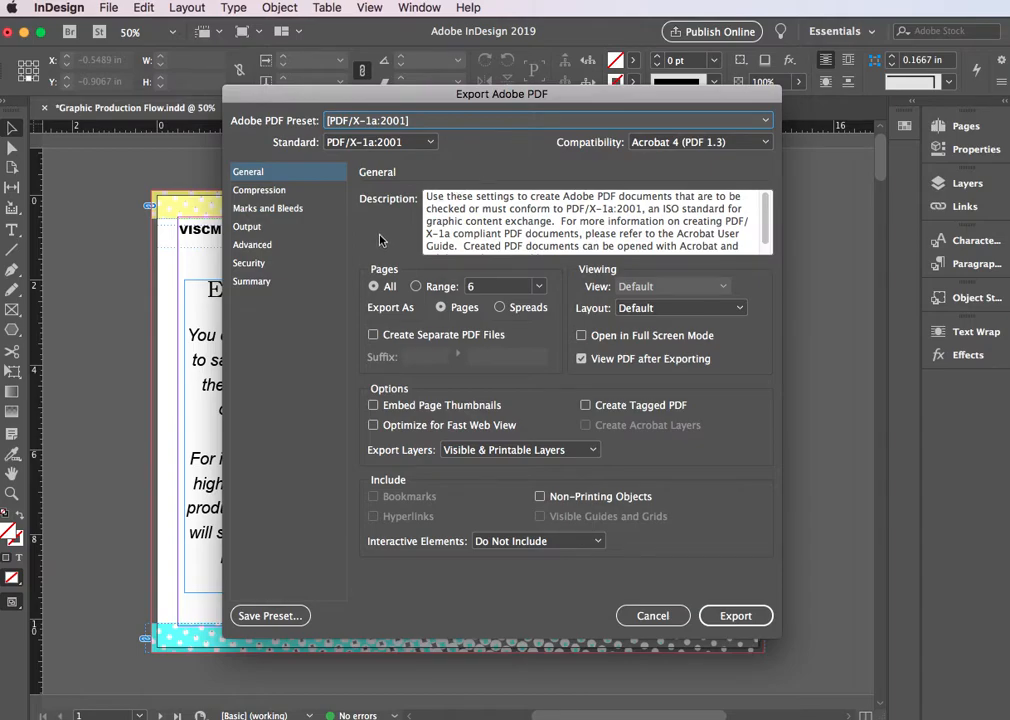
pyautogui.click(268, 172)
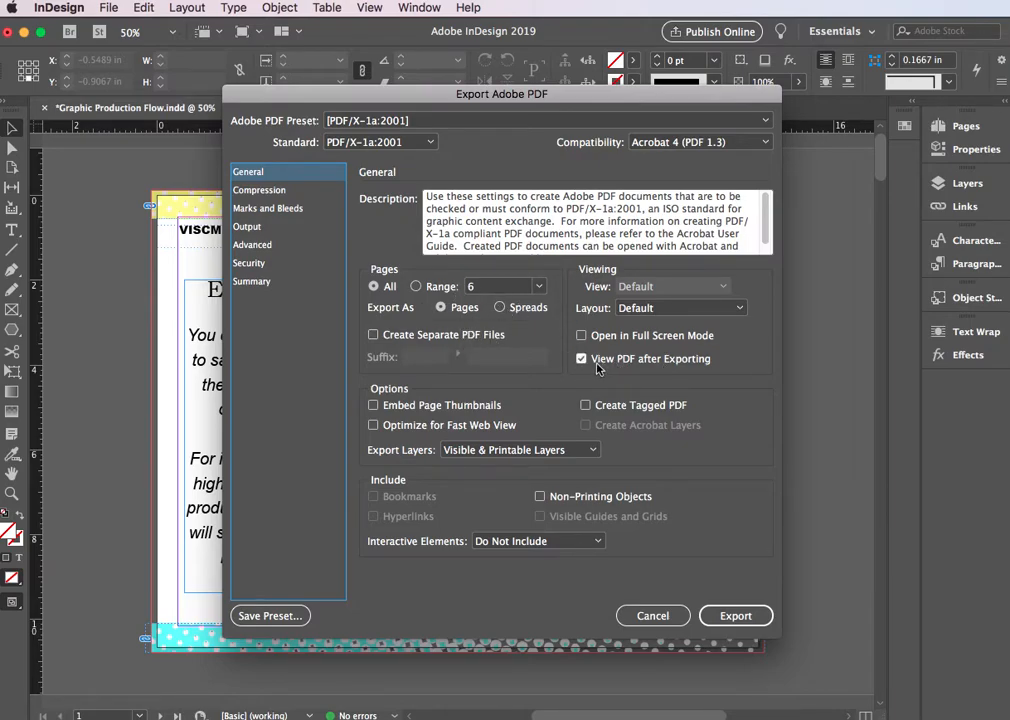
pyautogui.click(630, 360)
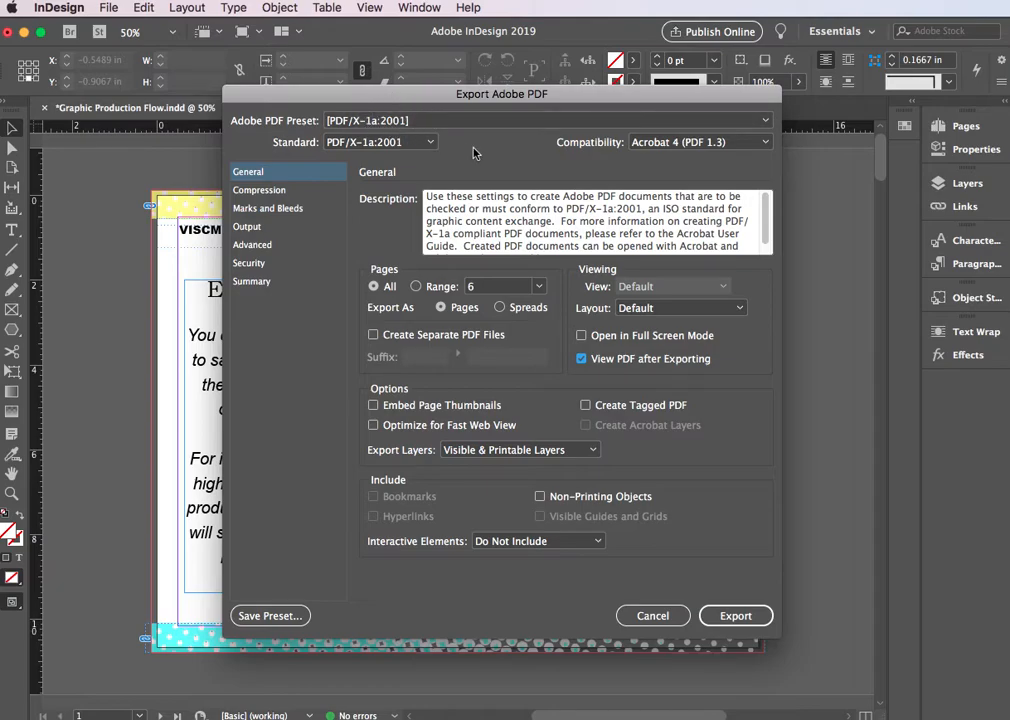
# - Include crop marks, page information and the document bleed settings in the PDF export
pyautogui.click(265, 209)
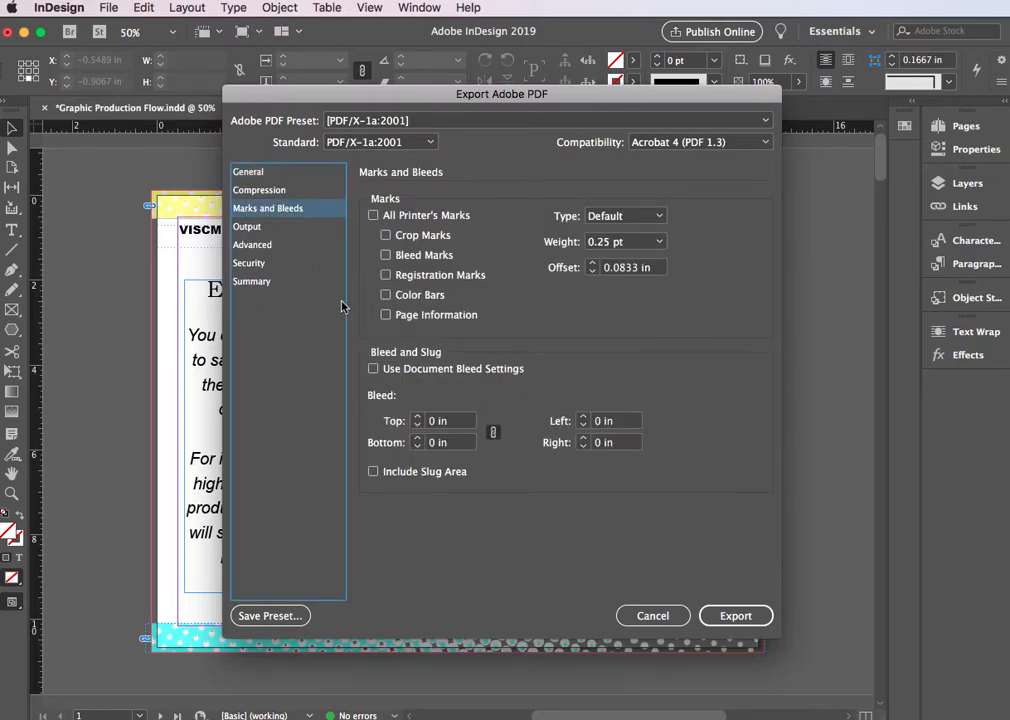
pyautogui.click(420, 369)
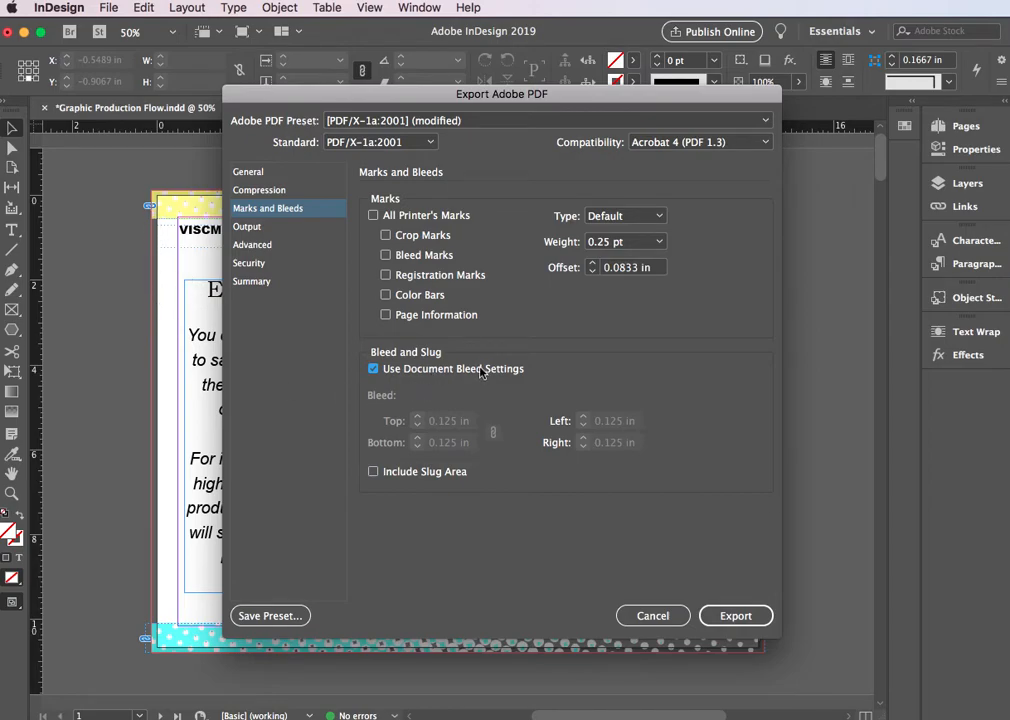
pyautogui.click(385, 236)
pyautogui.click(390, 317)
# - Review the Output, Advanced and Security settings of the PDF export
pyautogui.click(248, 227)
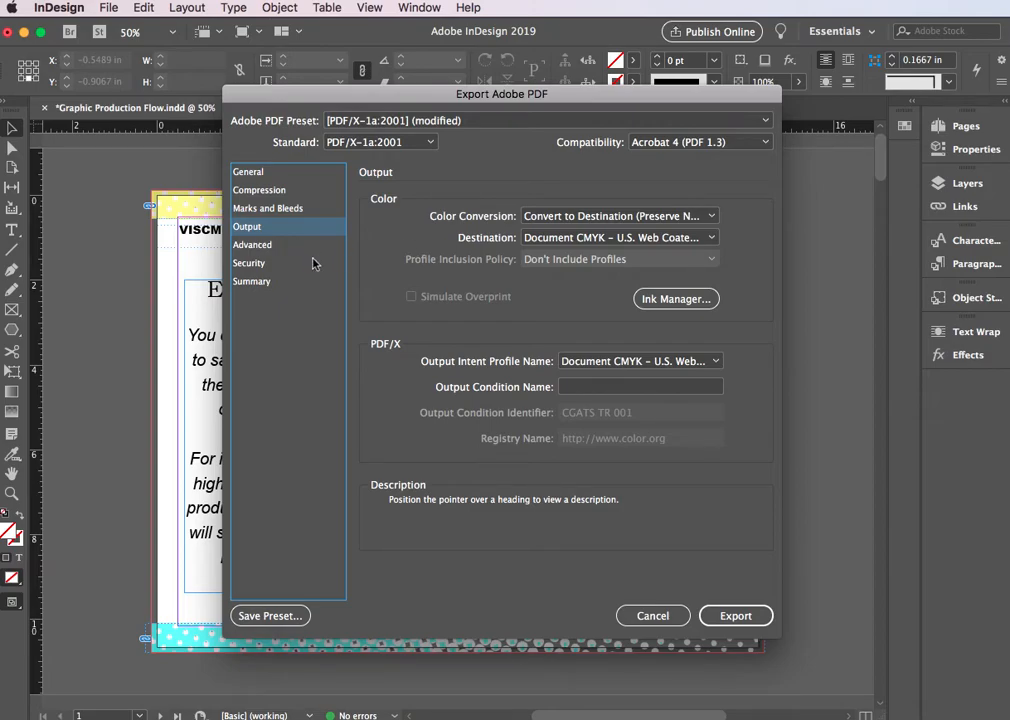
pyautogui.click(285, 247)
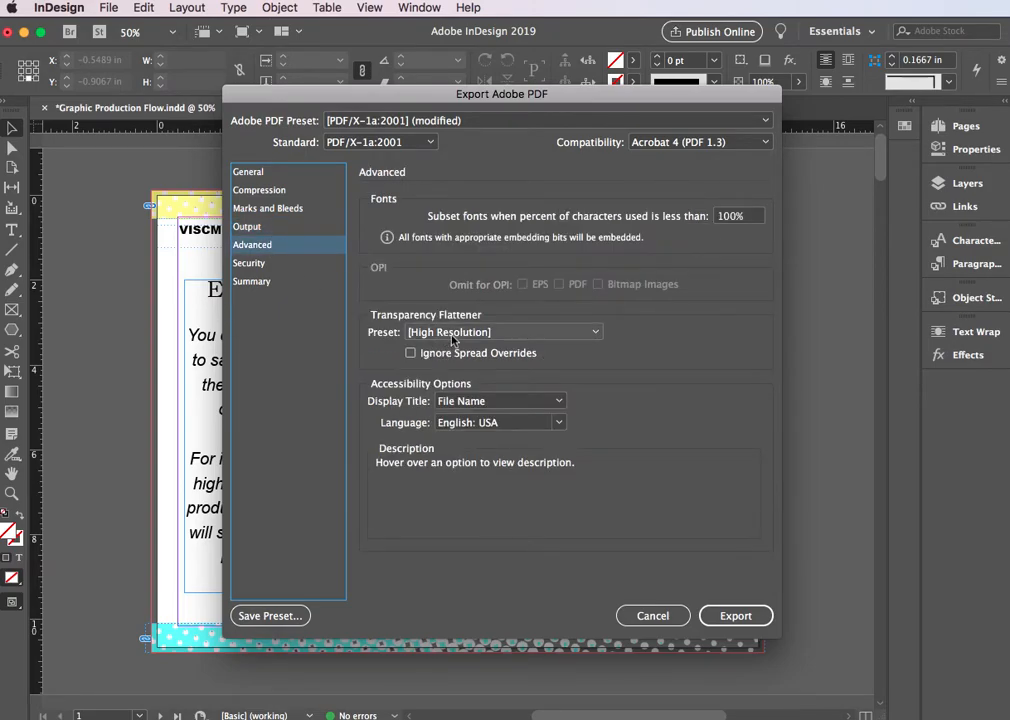
pyautogui.click(300, 265)
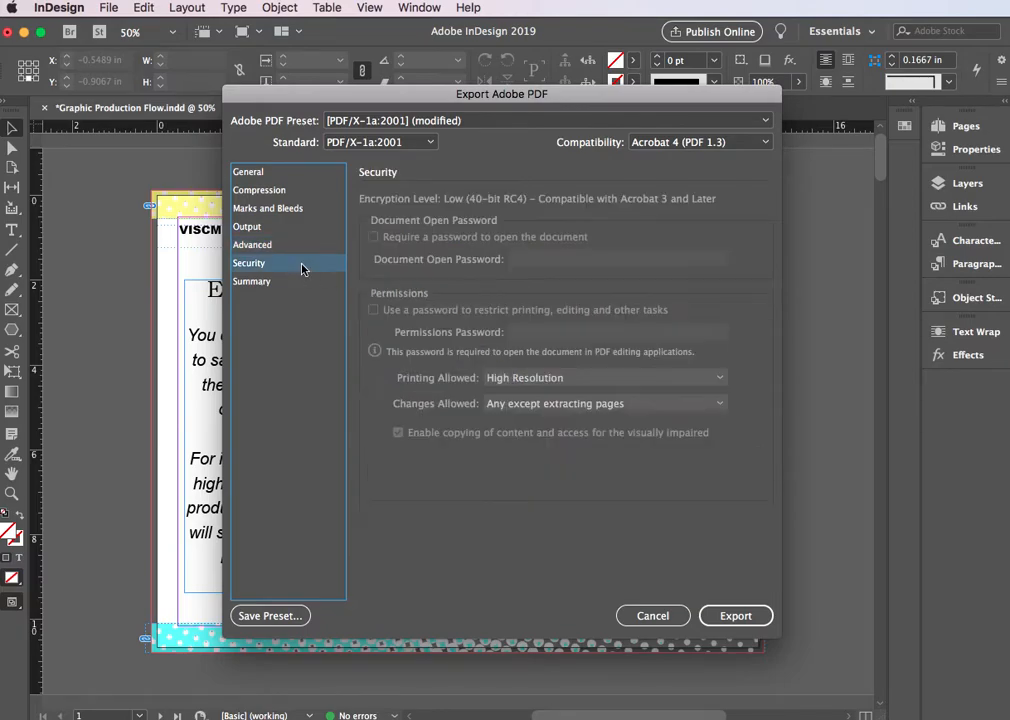
# - Reapply the unmodified [PDF/X-1a:2001] preset, and enable Crop Marks, Page Information and Use Document Bleed Settings
pyautogui.click(302, 213)
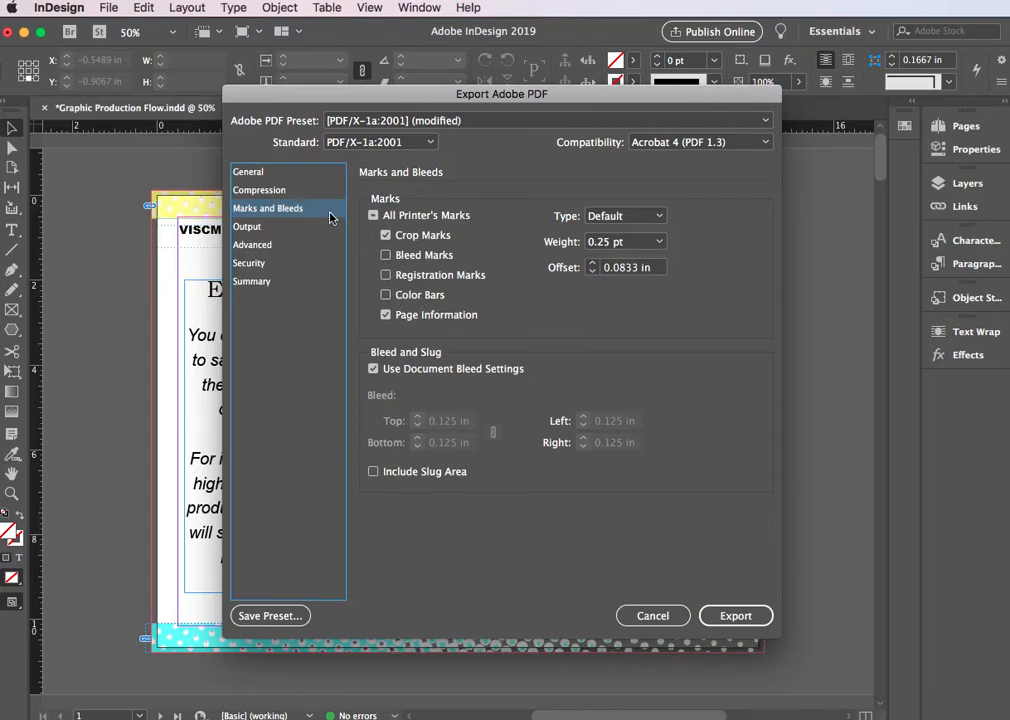
pyautogui.click(478, 122)
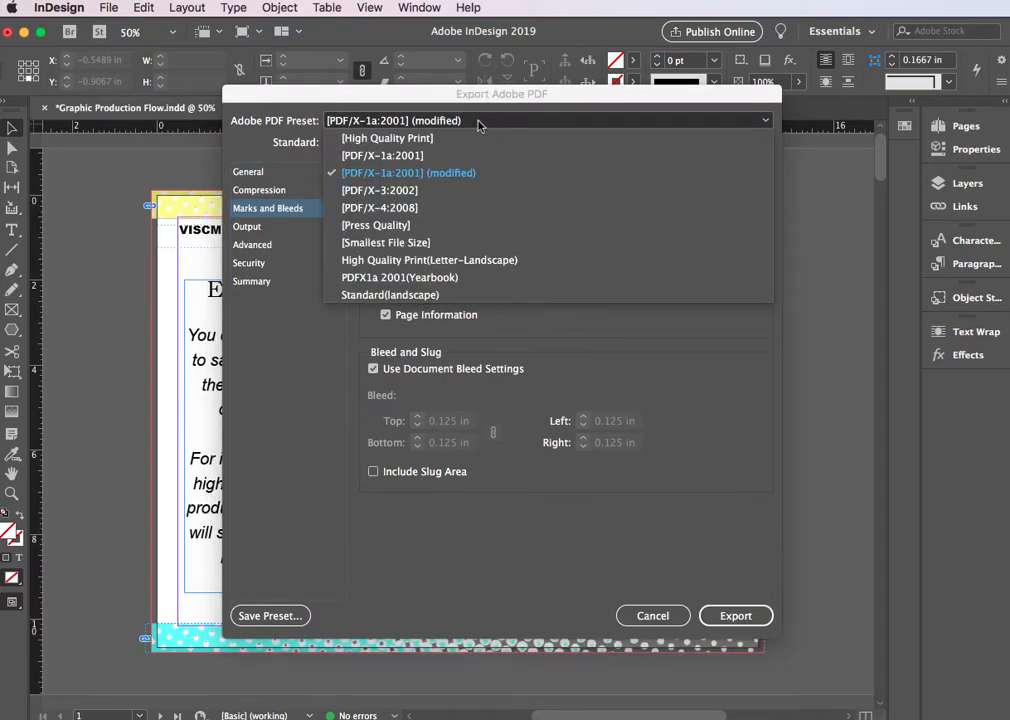
pyautogui.click(412, 155)
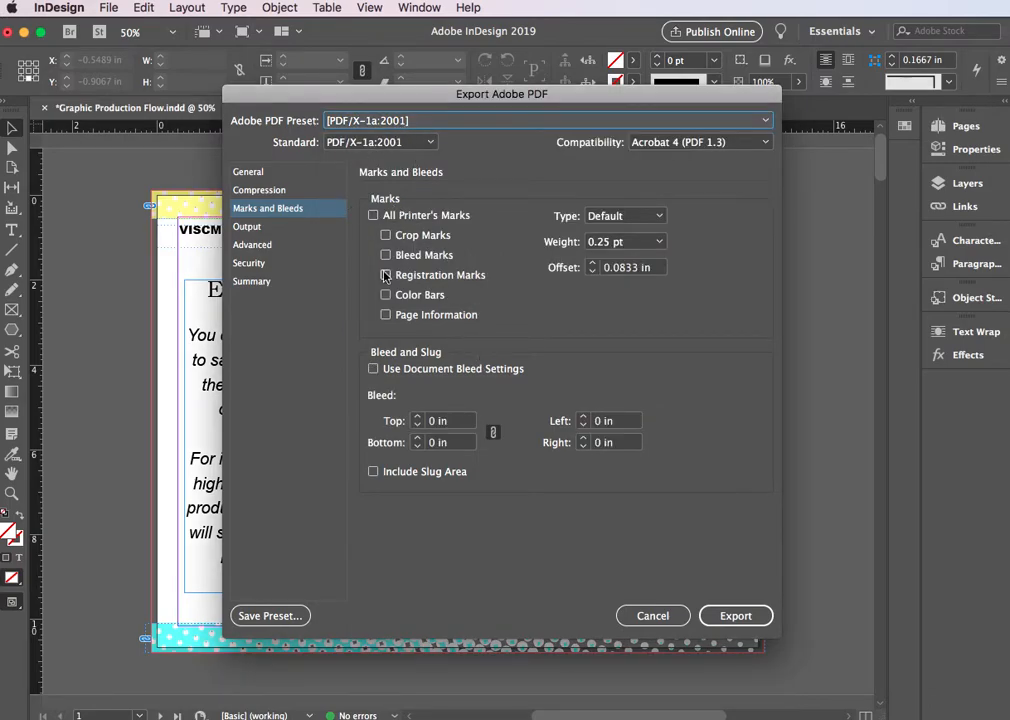
pyautogui.click(385, 235)
pyautogui.click(386, 316)
pyautogui.click(374, 369)
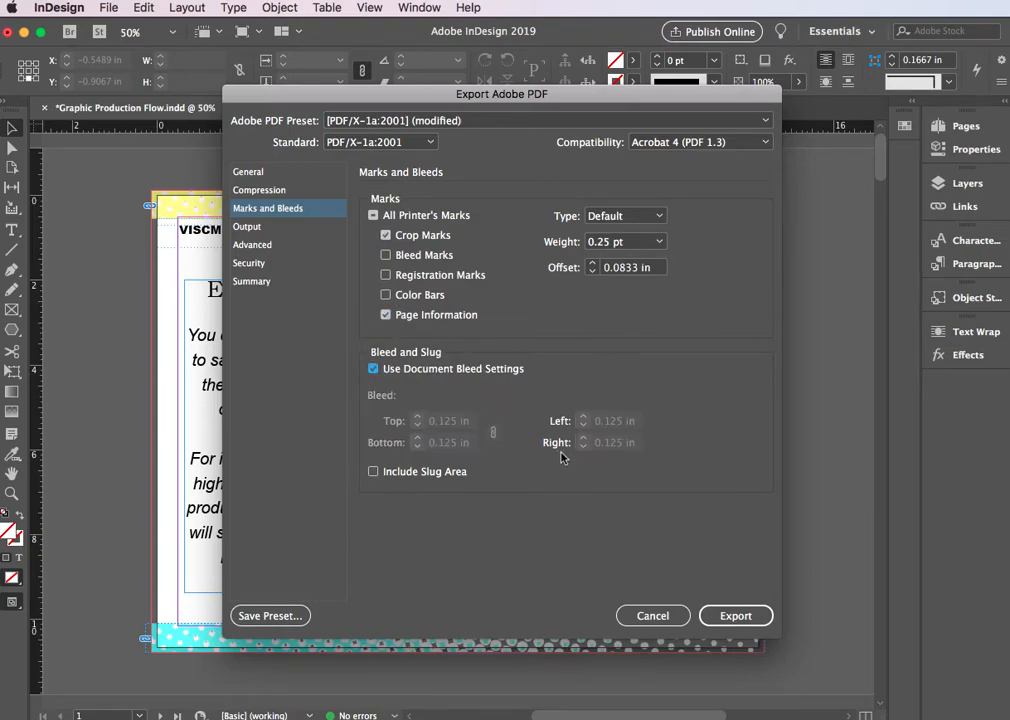
# - Export the PDF, continuing with the current transparency blend space, and view the exported file in Acrobat Pro DC
pyautogui.click(727, 619)
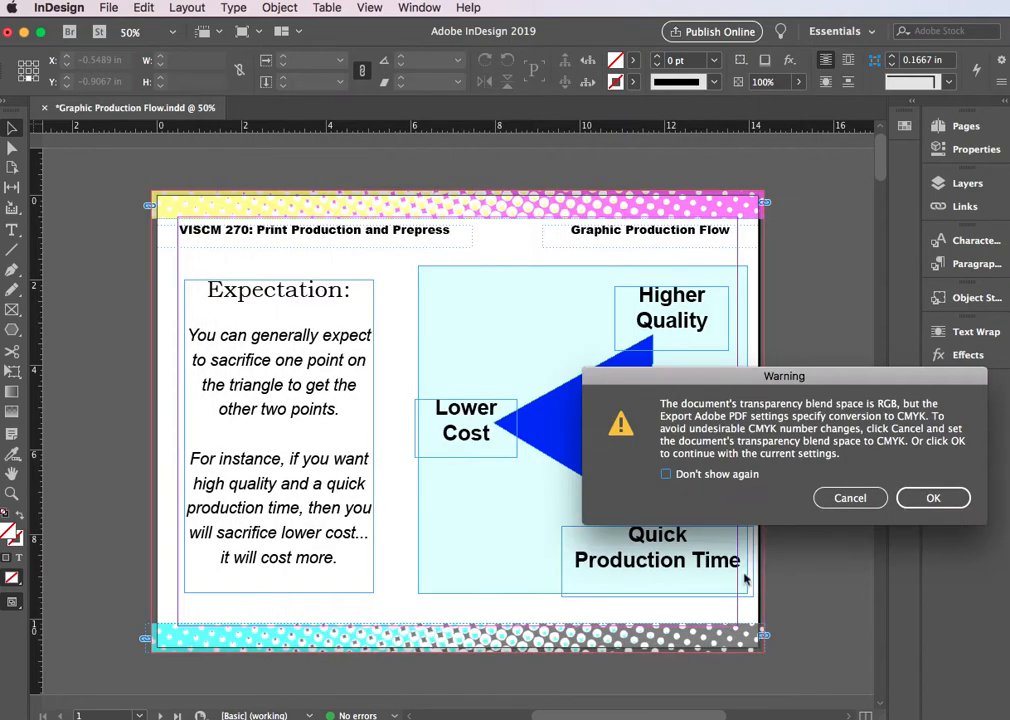
pyautogui.moveTo(773, 376); pyautogui.dragTo(627, 300)
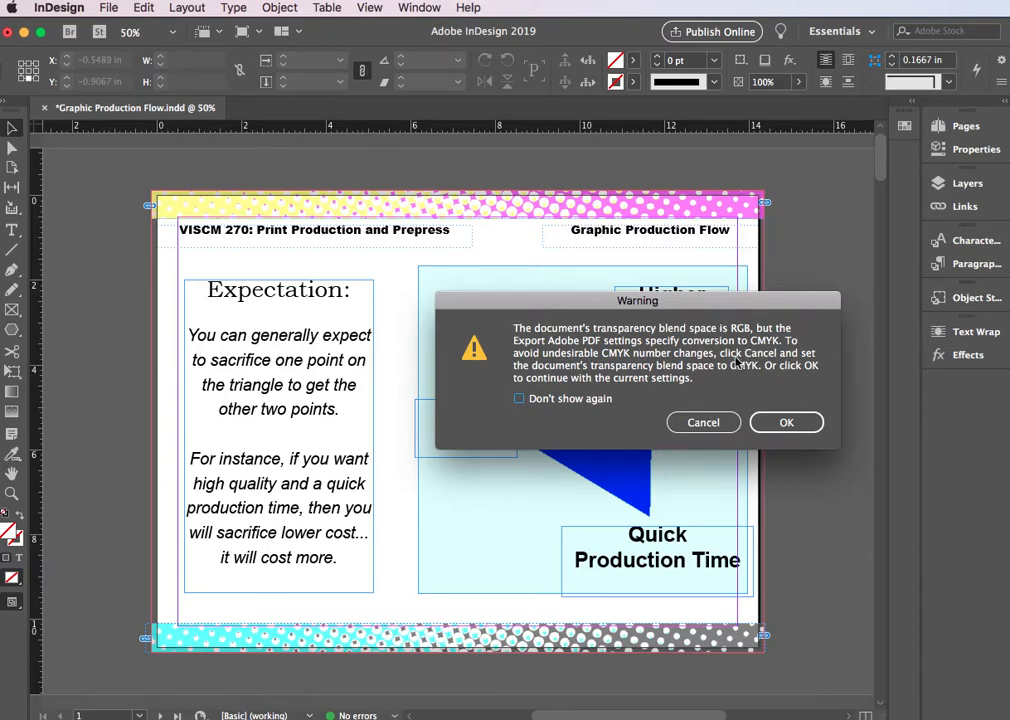
pyautogui.click(774, 425)
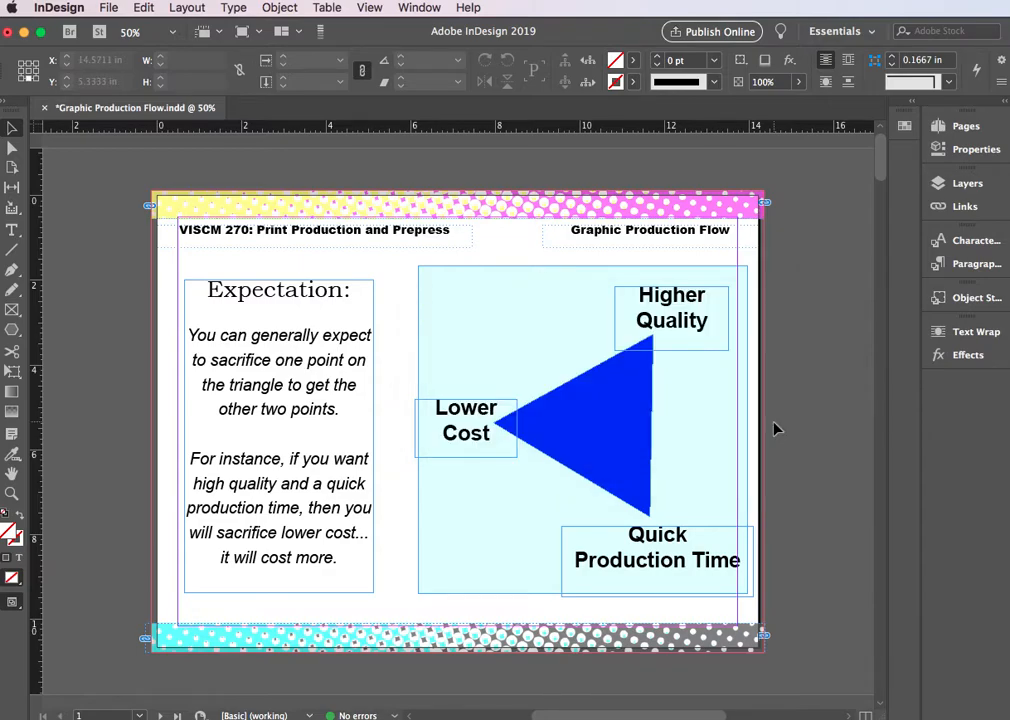
pyautogui.click(322, 33)
pyautogui.moveTo(210, 255); pyautogui.dragTo(276, 230)
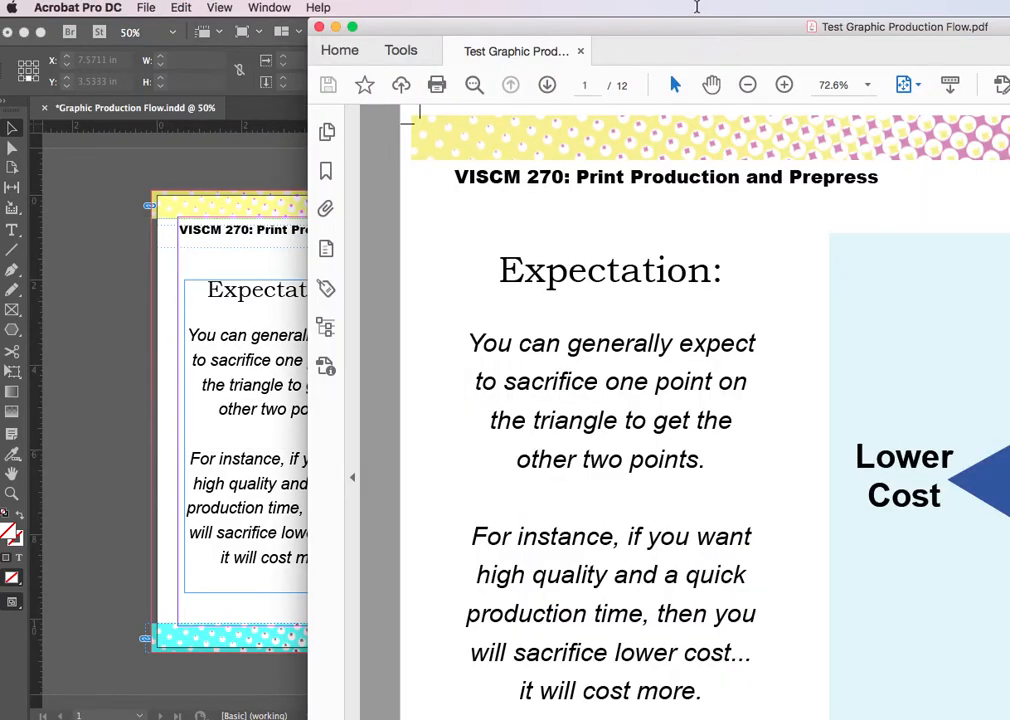
# - Move and shrink the exported PDF's window so the first page fits, and move the content preparation progress dialog aside
pyautogui.moveTo(680, 24); pyautogui.dragTo(417, 20)
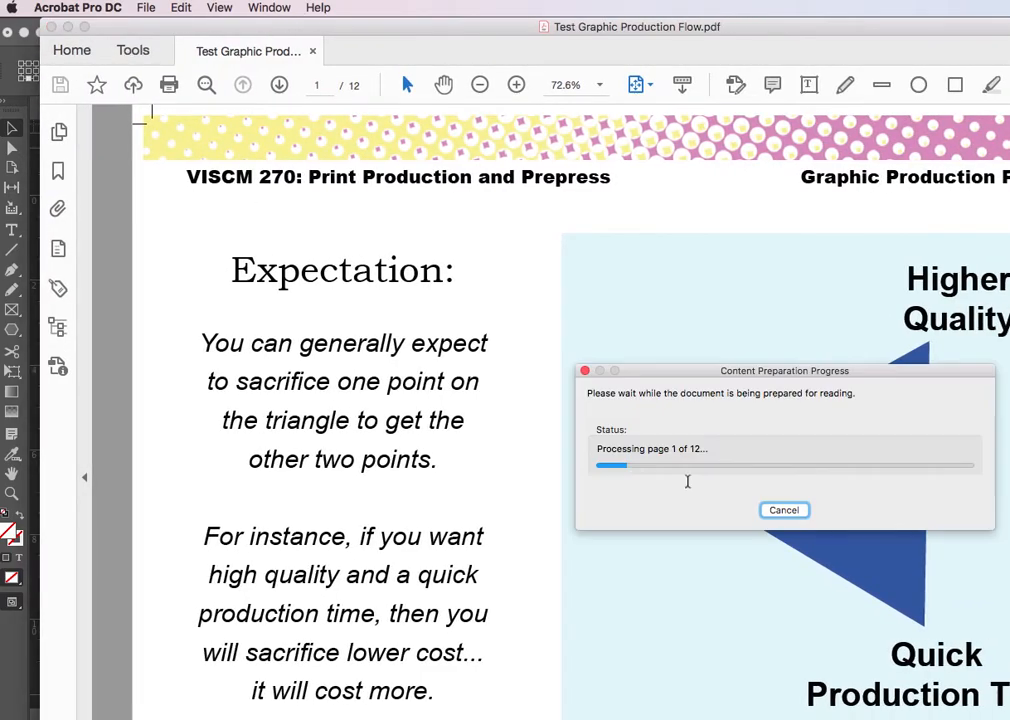
pyautogui.moveTo(966, 657); pyautogui.dragTo(849, 567)
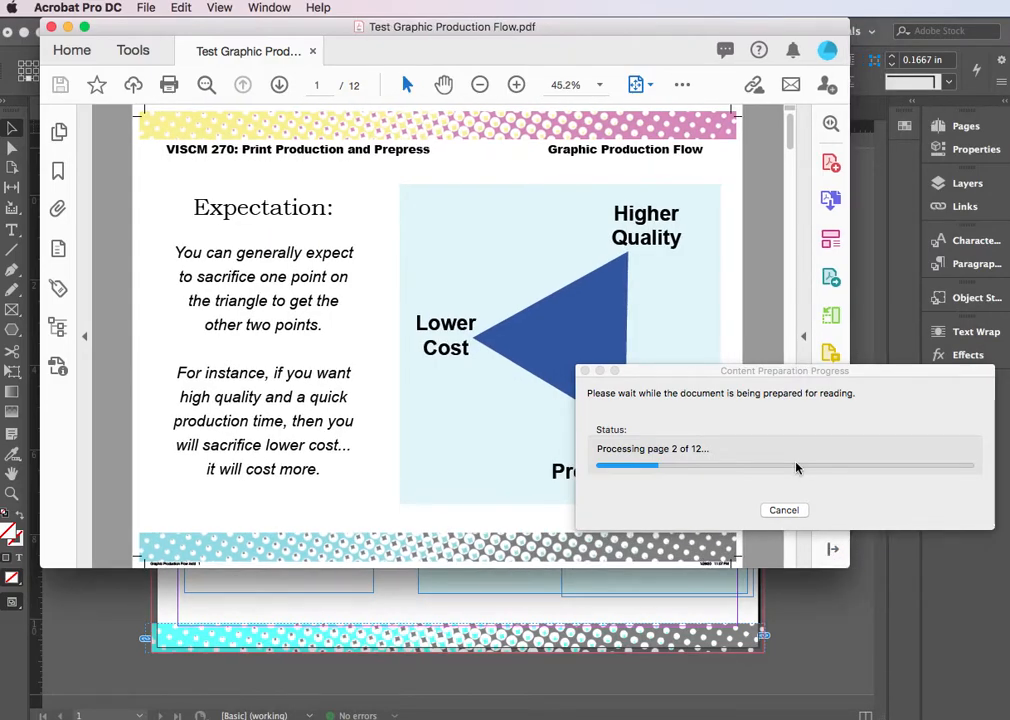
pyautogui.moveTo(752, 369); pyautogui.dragTo(974, 192)
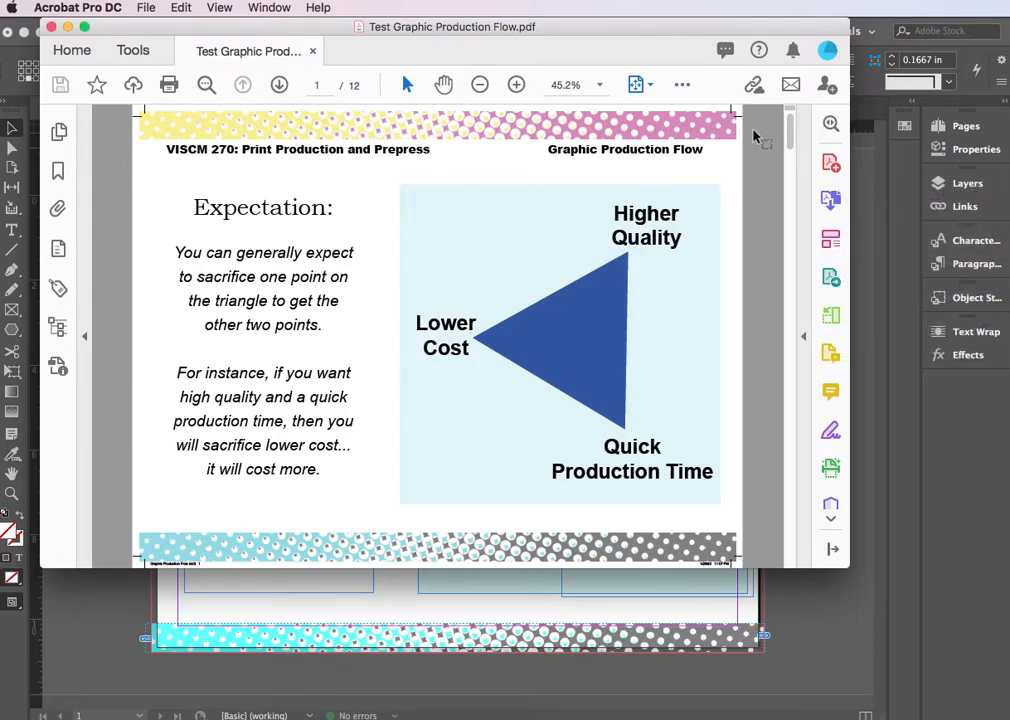
# - Examine the crop marks and bleed at the top-right corner of page 2 in the exported PDF
pyautogui.scroll(-3, 755, 137)
pyautogui.scroll(5, 755, 137)
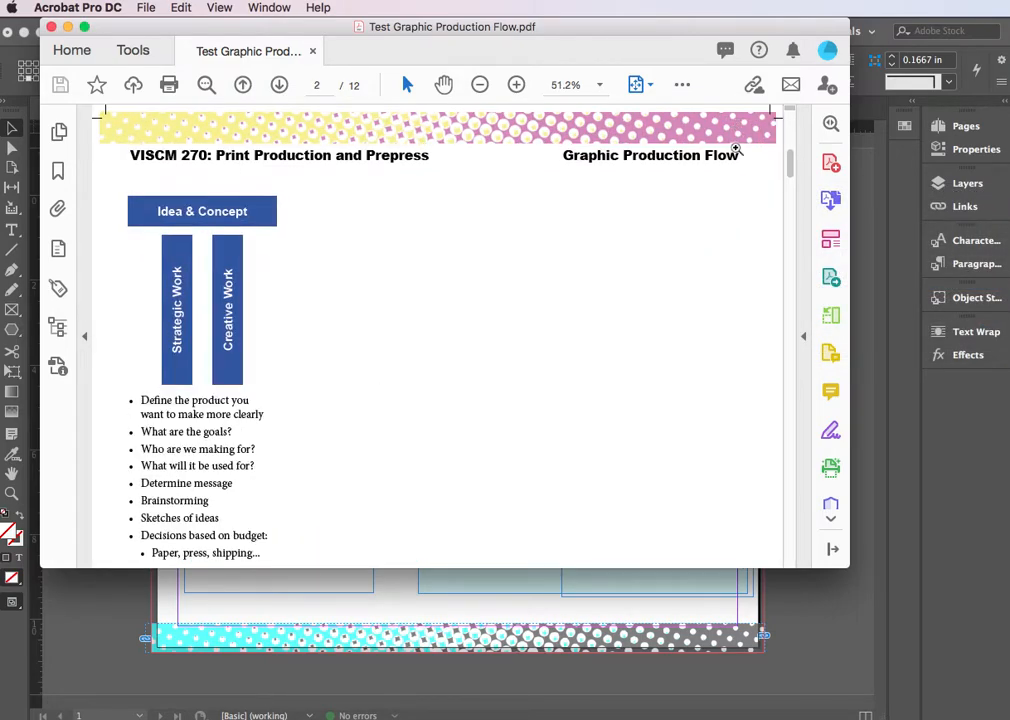
pyautogui.scroll(5, 759, 132)
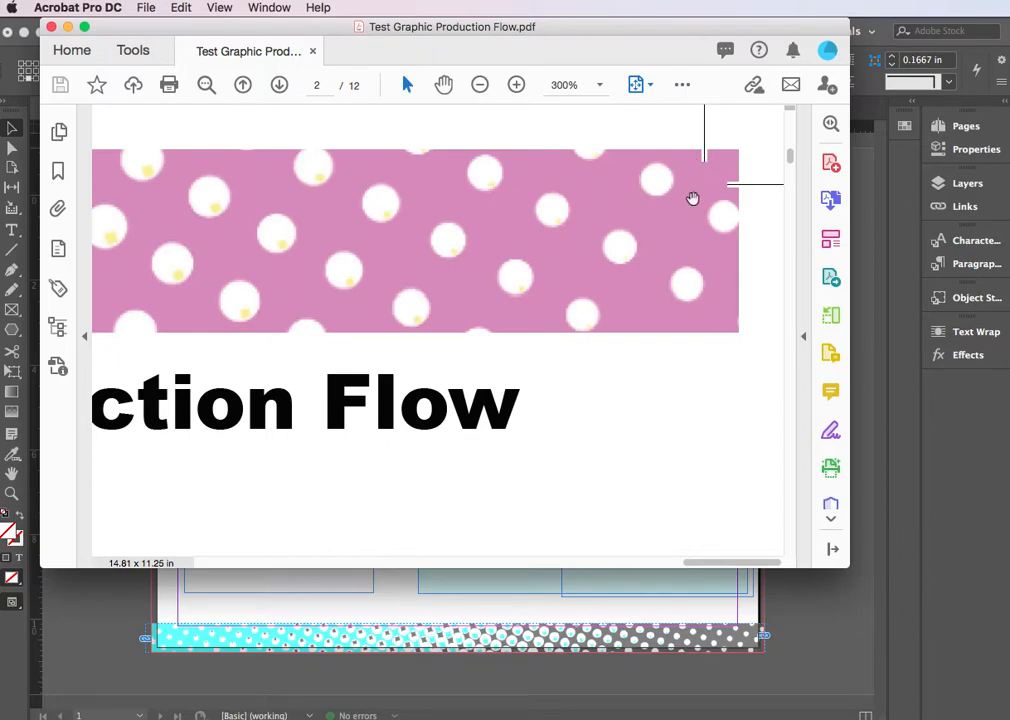
pyautogui.press('super+minus')
pyautogui.press('super+minus')
pyautogui.press('super+minus')
pyautogui.press('super+minus')
pyautogui.press('super+minus')
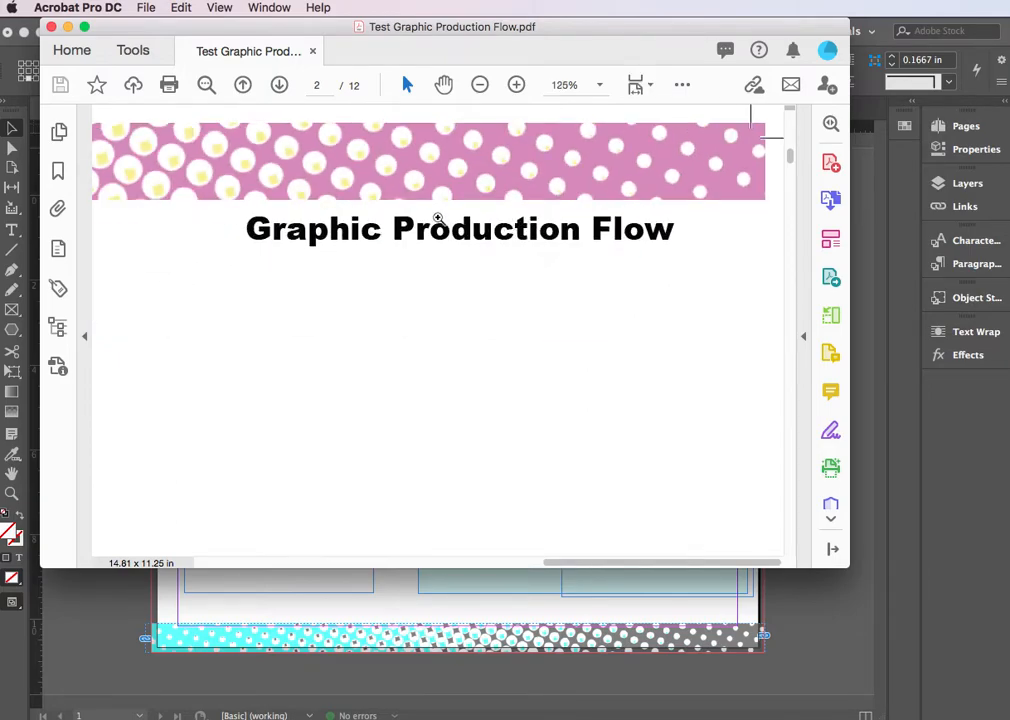
pyautogui.press('super+minus')
pyautogui.press('super+minus')
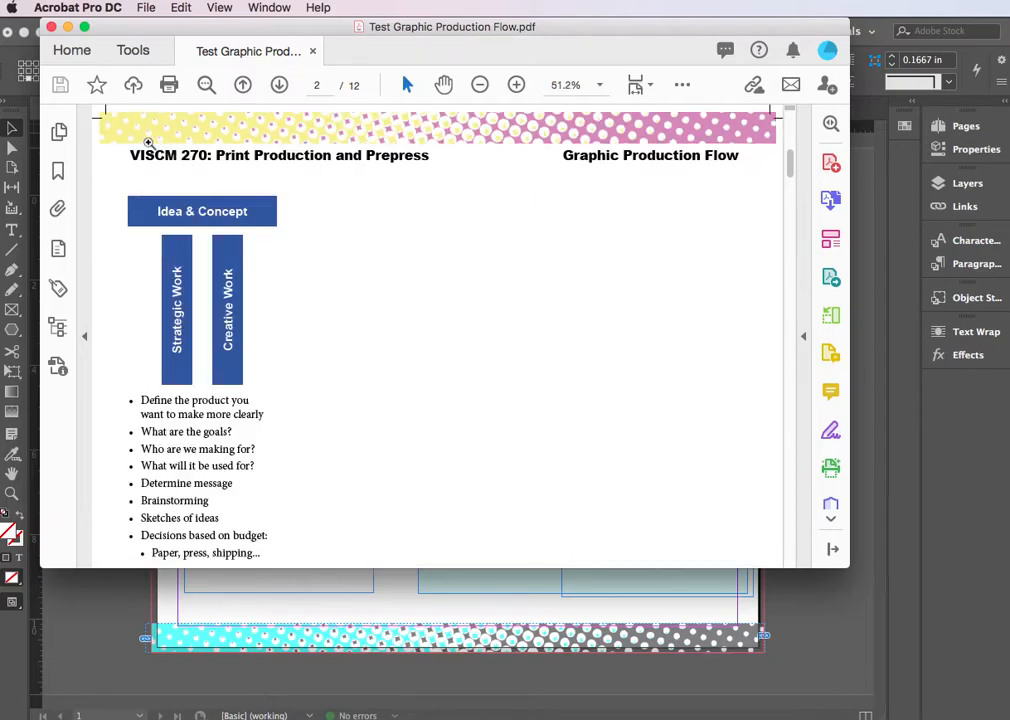
# - Examine the crop marks, bleed and file name information at the bottom-left corner of page 2
pyautogui.scroll(-3, 122, 414)
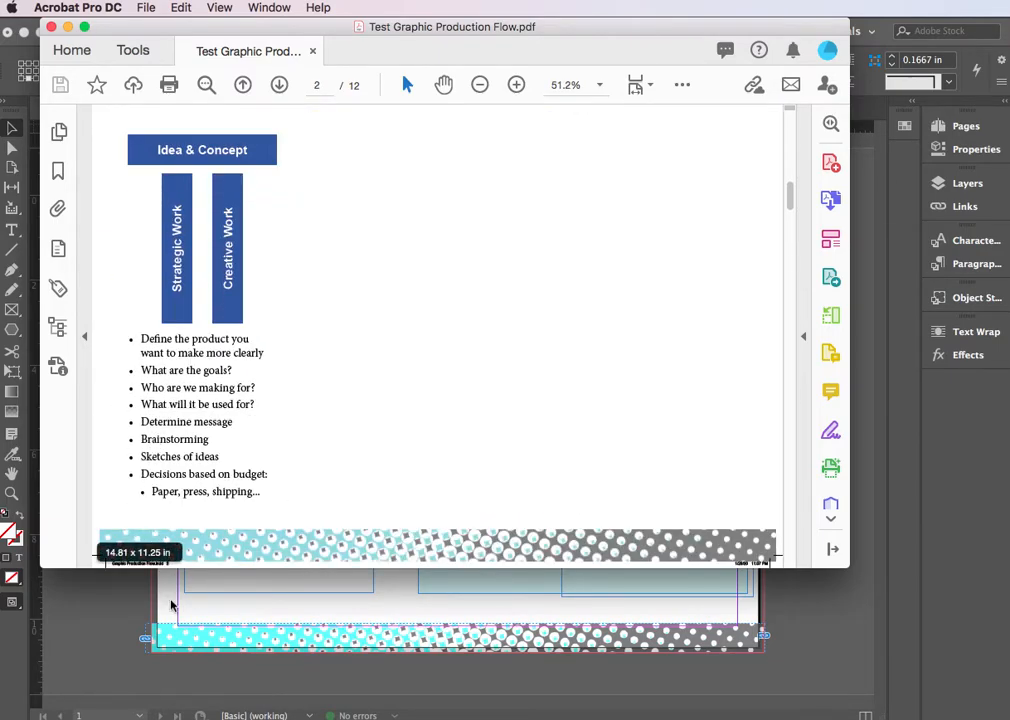
pyautogui.press('super+plus')
pyautogui.keyDown('super'); pyautogui.click(149, 533); pyautogui.keyUp('super')
pyautogui.keyDown('super'); pyautogui.click(149, 533); pyautogui.keyUp('super')
pyautogui.keyDown('super'); pyautogui.click(149, 533); pyautogui.keyUp('super')
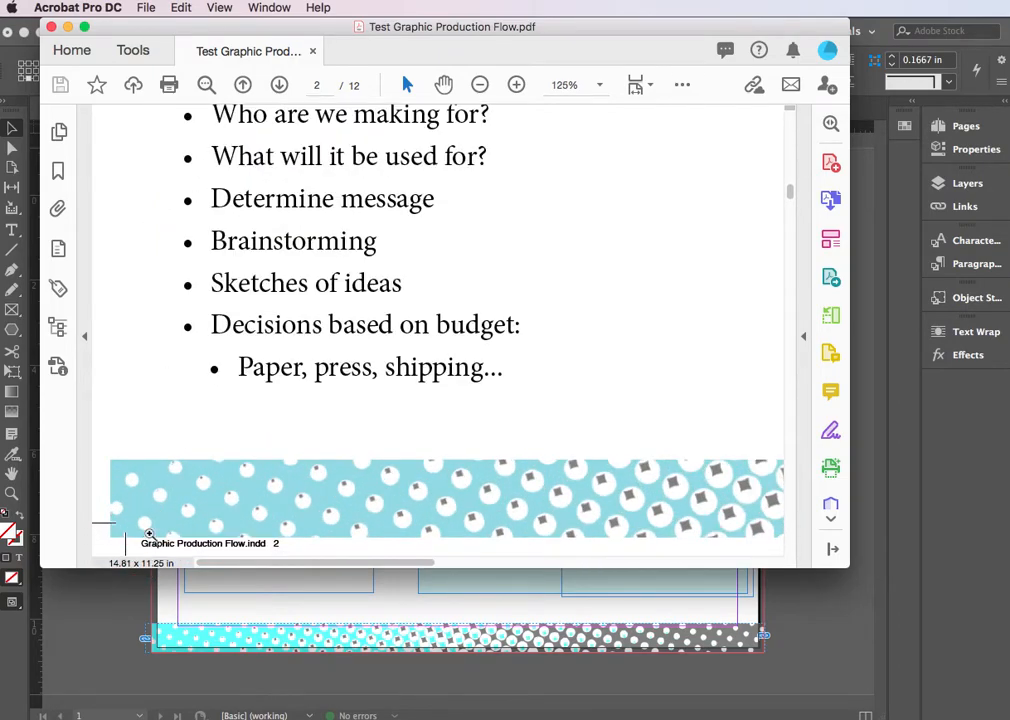
pyautogui.keyDown('super'); pyautogui.click(149, 533); pyautogui.keyUp('super')
pyautogui.keyDown('super'); pyautogui.click(149, 533); pyautogui.keyUp('super')
pyautogui.moveTo(332, 483); pyautogui.dragTo(491, 437)
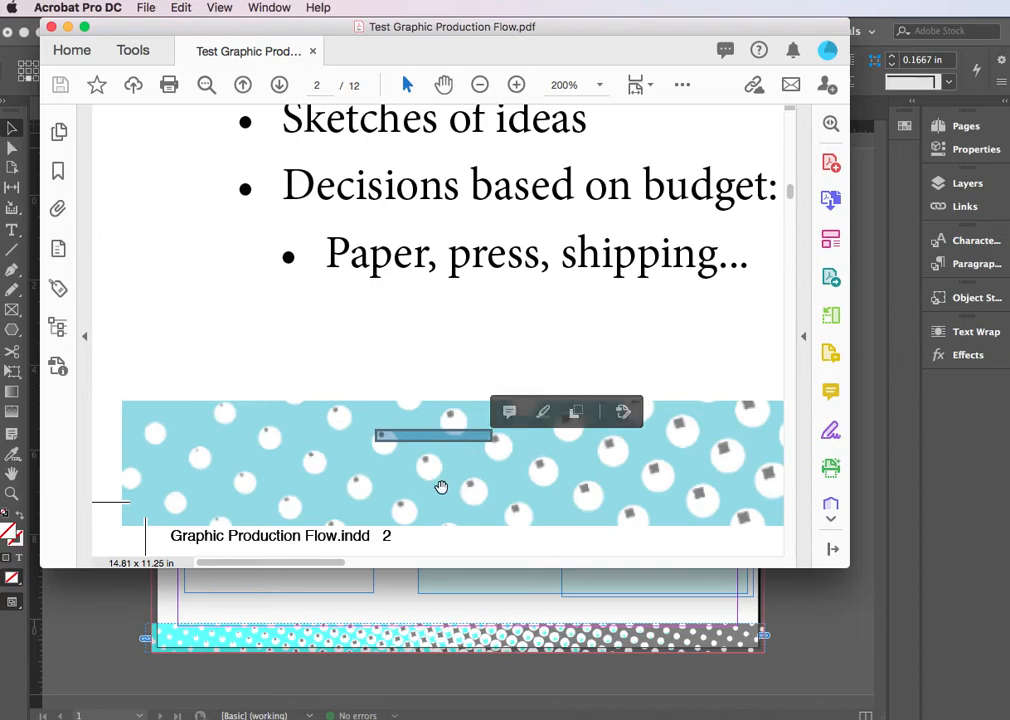
pyautogui.press('super+plus')
pyautogui.keyDown('alt'); pyautogui.keyDown('super'); pyautogui.click(436, 481); pyautogui.keyUp('super'); pyautogui.keyUp('alt')
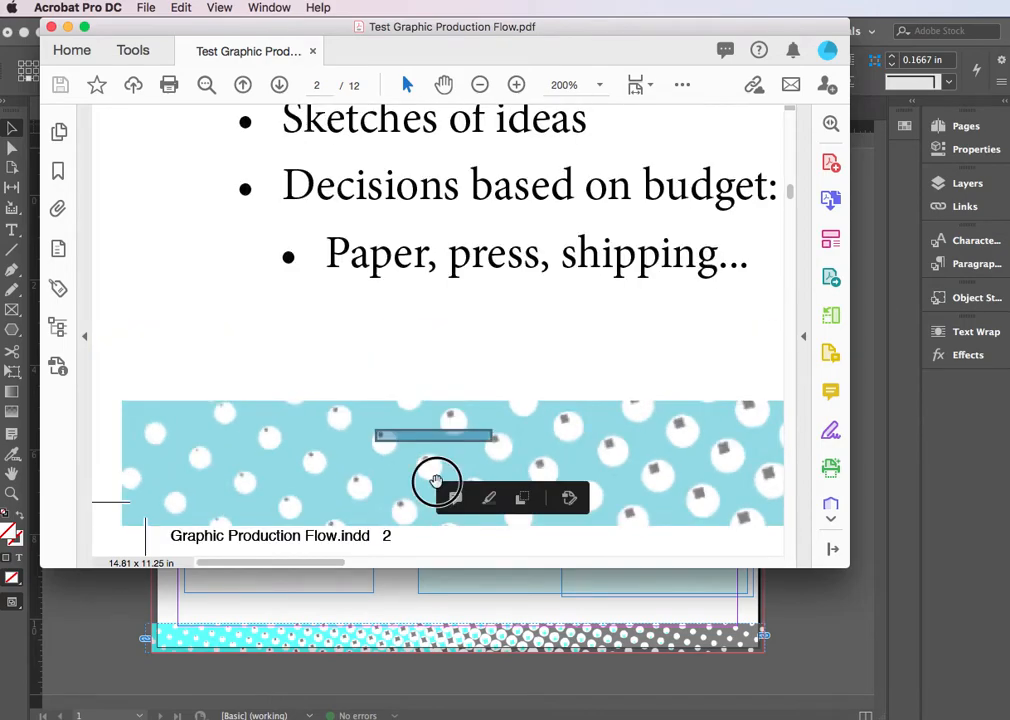
pyautogui.click(381, 381)
pyautogui.keyDown('alt'); pyautogui.keyDown('super'); pyautogui.click(395, 383); pyautogui.keyUp('super'); pyautogui.keyUp('alt')
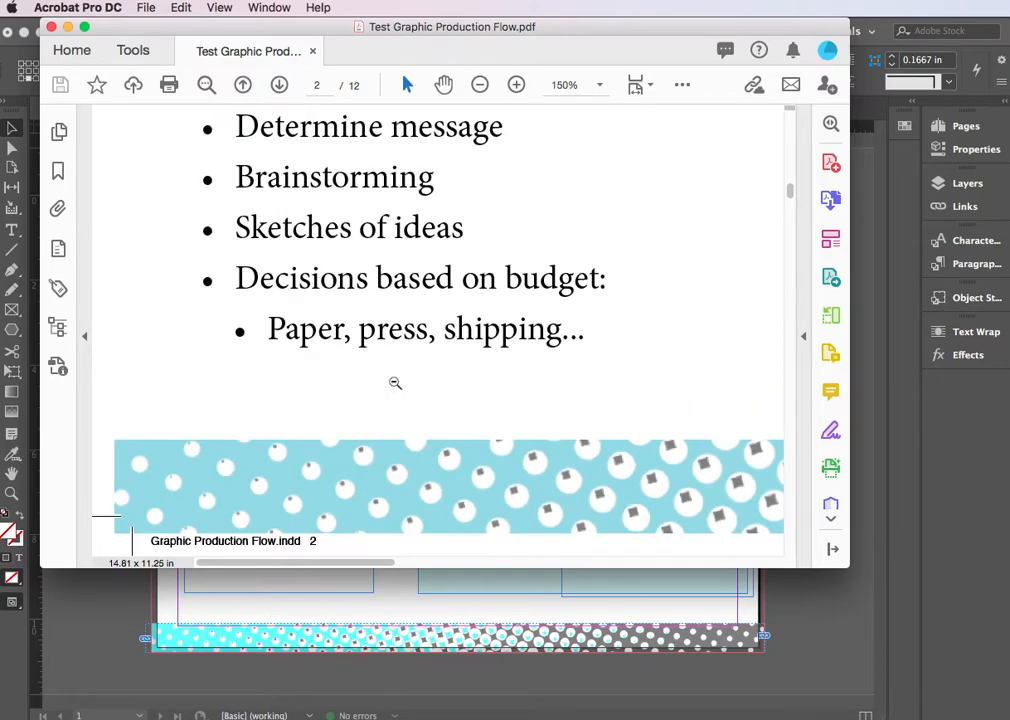
pyautogui.keyDown('alt'); pyautogui.keyDown('super'); pyautogui.click(395, 386); pyautogui.keyUp('super'); pyautogui.keyUp('alt')
pyautogui.keyDown('alt'); pyautogui.keyDown('super'); pyautogui.click(398, 396); pyautogui.keyUp('super'); pyautogui.keyUp('alt')
pyautogui.keyDown('alt'); pyautogui.keyDown('super'); pyautogui.click(399, 403); pyautogui.keyUp('super'); pyautogui.keyUp('alt')
pyautogui.keyDown('alt'); pyautogui.keyDown('super'); pyautogui.click(400, 402); pyautogui.keyUp('super'); pyautogui.keyUp('alt')
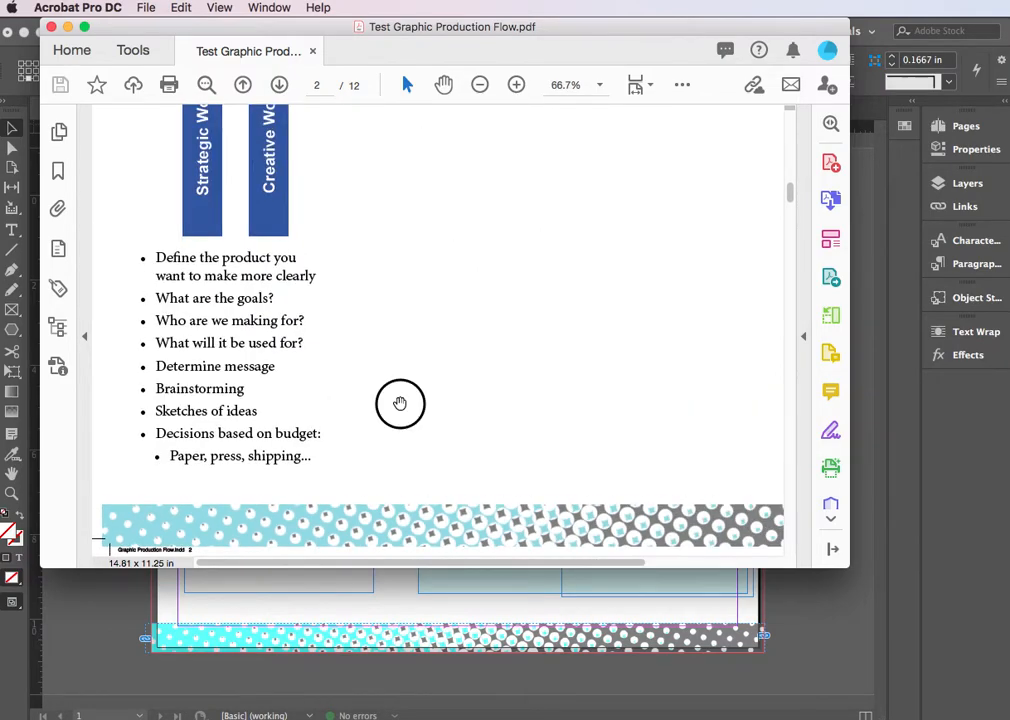
pyautogui.keyDown('alt'); pyautogui.keyDown('super'); pyautogui.click(401, 405); pyautogui.keyUp('super'); pyautogui.keyUp('alt')
# - Examine the crop marks, bleed and date and time information at the bottom-right corner of page 2
pyautogui.click(752, 548)
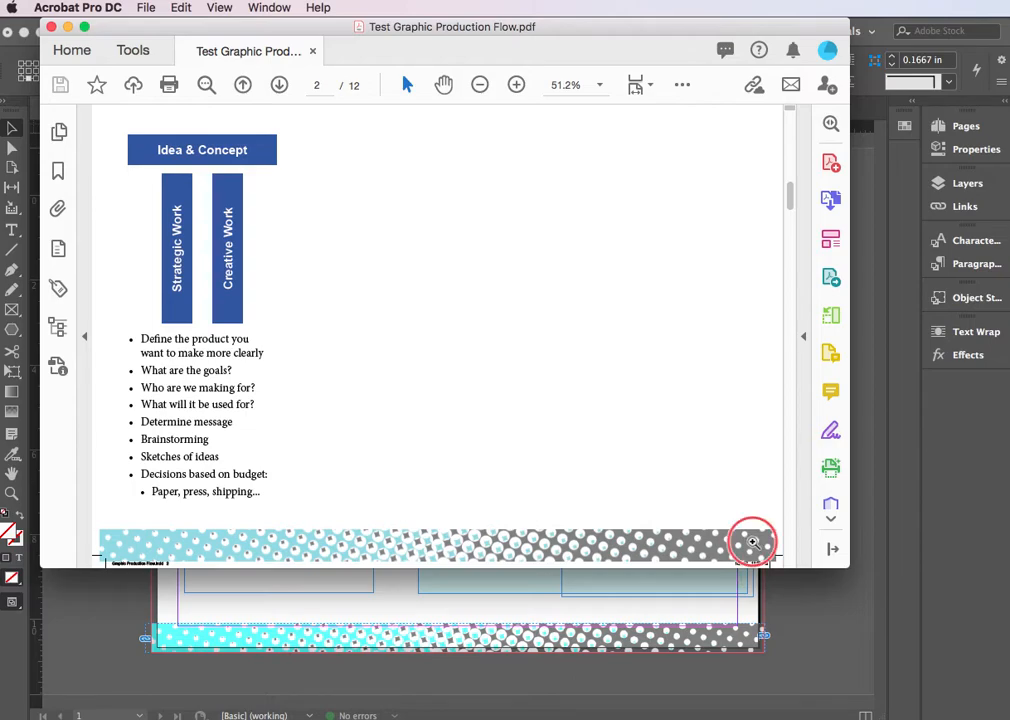
pyautogui.click(748, 543)
pyautogui.click(737, 532)
pyautogui.click(734, 526)
pyautogui.click(728, 521)
pyautogui.click(712, 521)
pyautogui.click(702, 520)
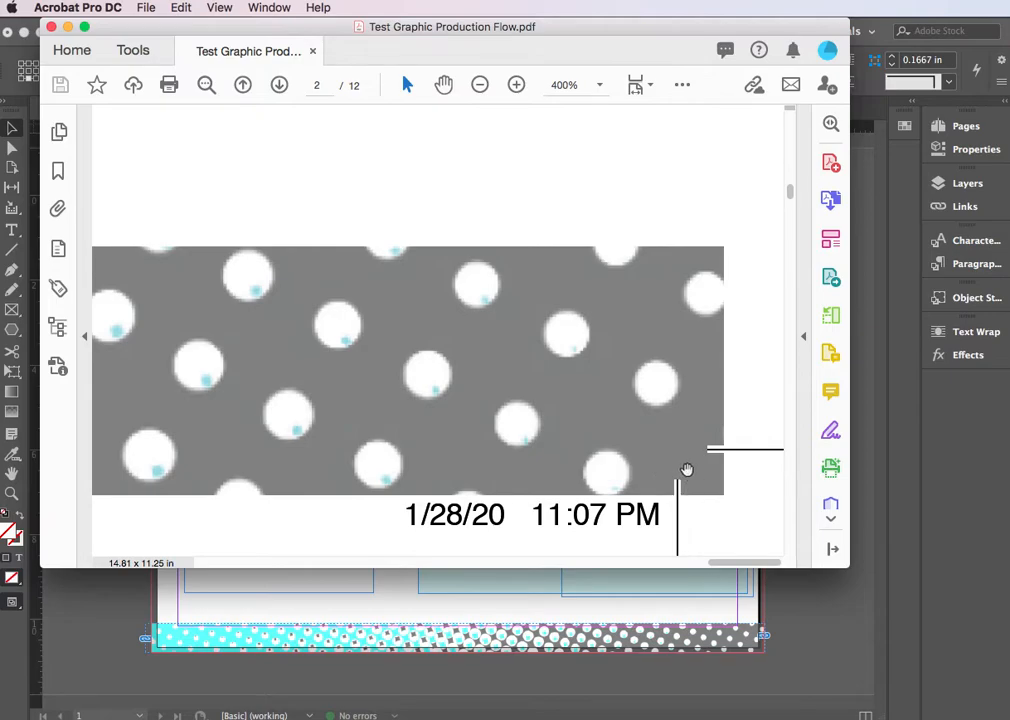
# - Close the checked PDF and switch back to InDesign, closing the Background Tasks panel
pyautogui.press('super+0')
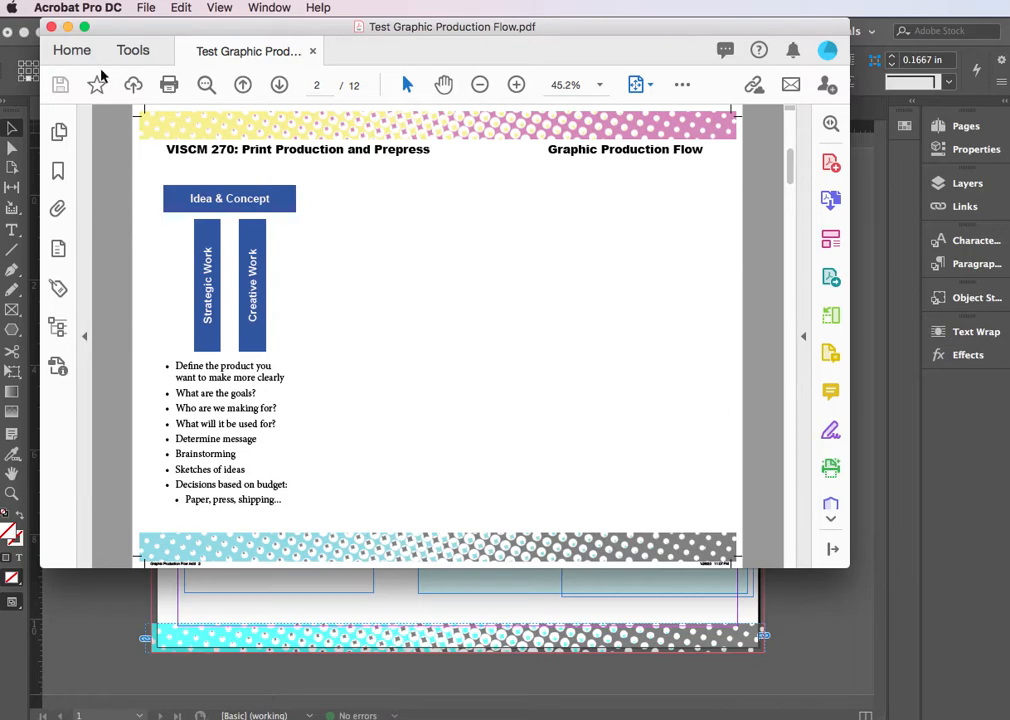
pyautogui.click(51, 28)
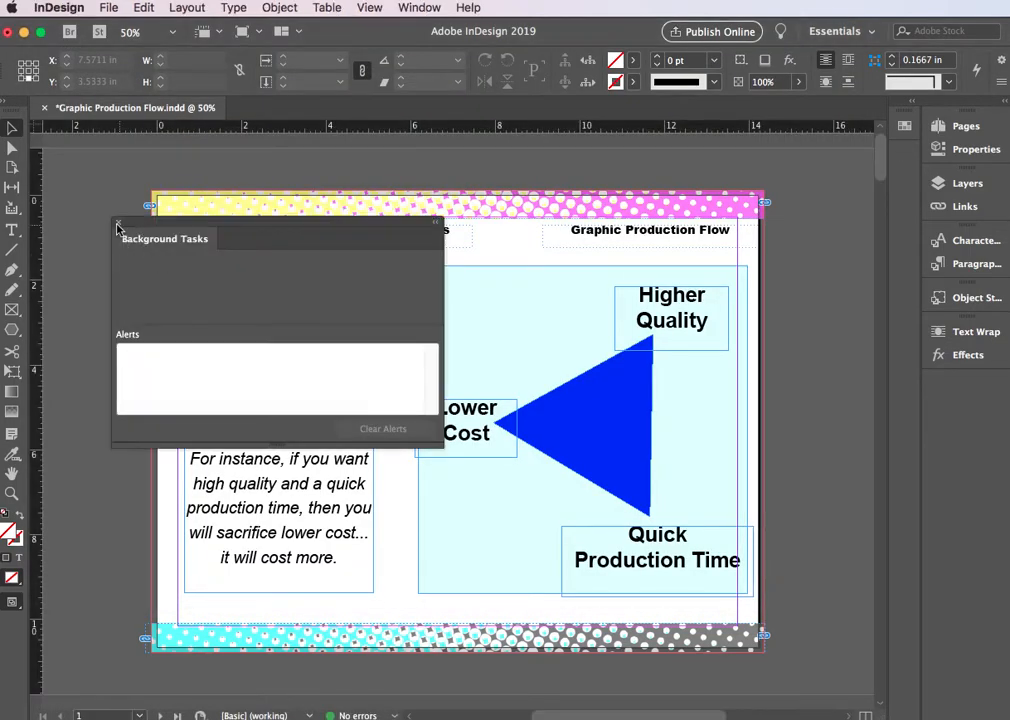
pyautogui.click(118, 222)
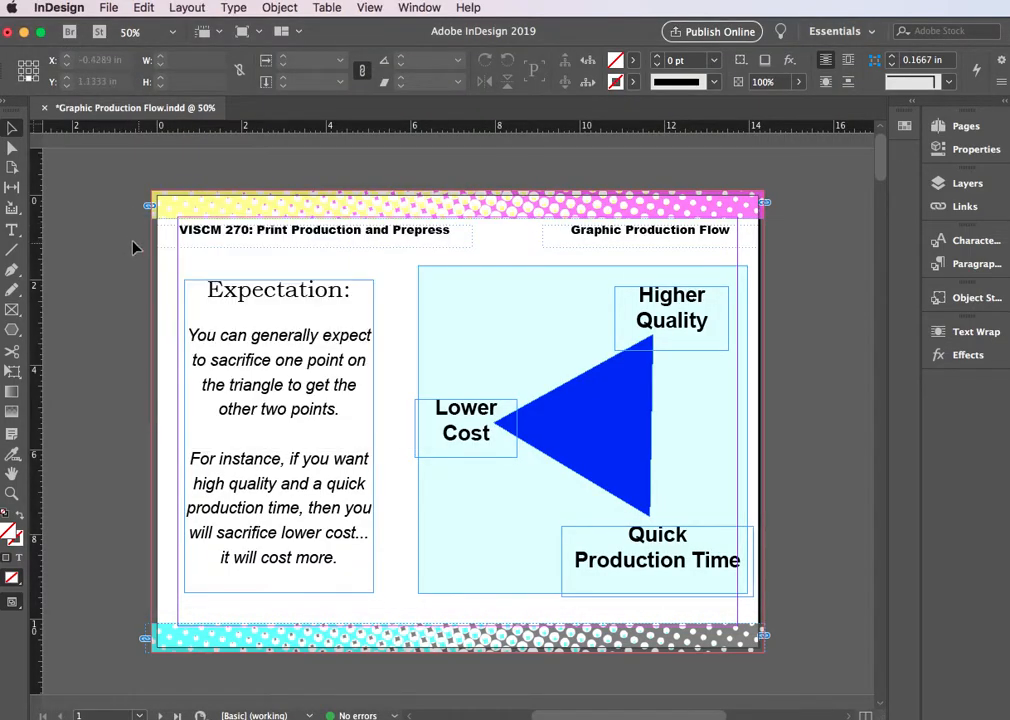
# - Start another Adobe PDF (Print) export to the Desktop, naming the file "test 2 Graphic Production Flow.pdf"
pyautogui.click(116, 9)
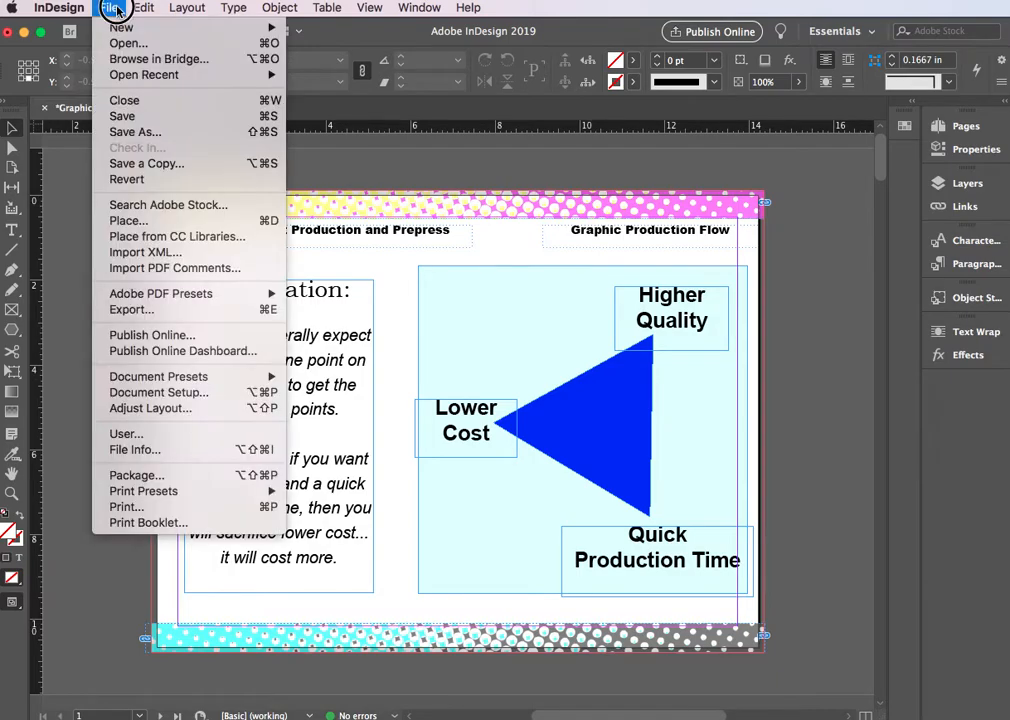
pyautogui.click(140, 310)
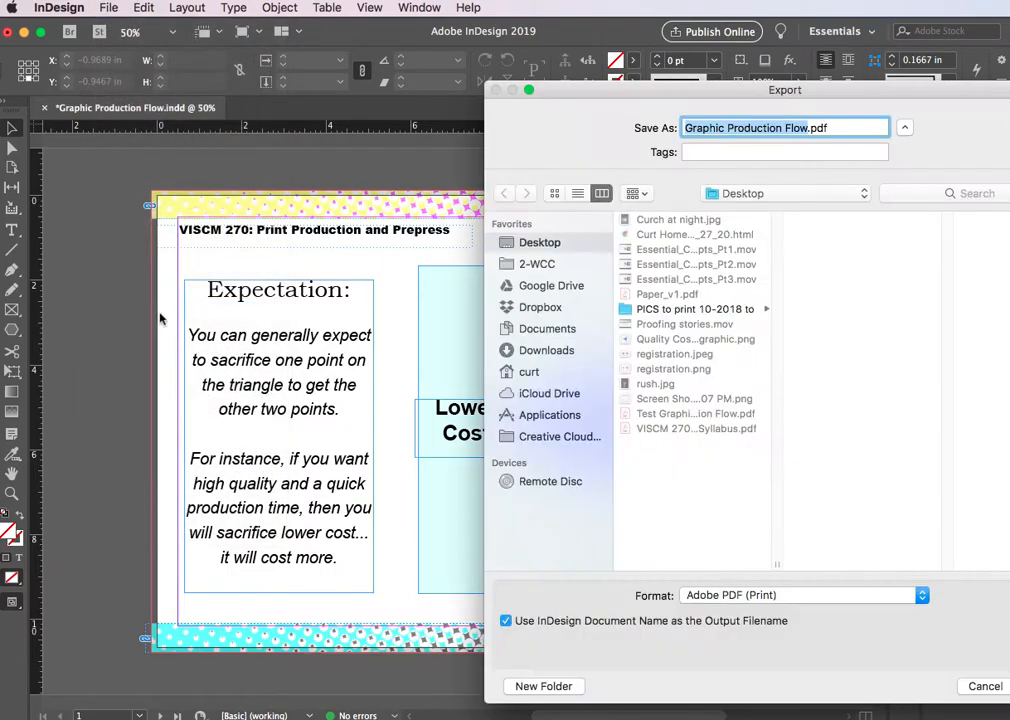
pyautogui.click(686, 128)
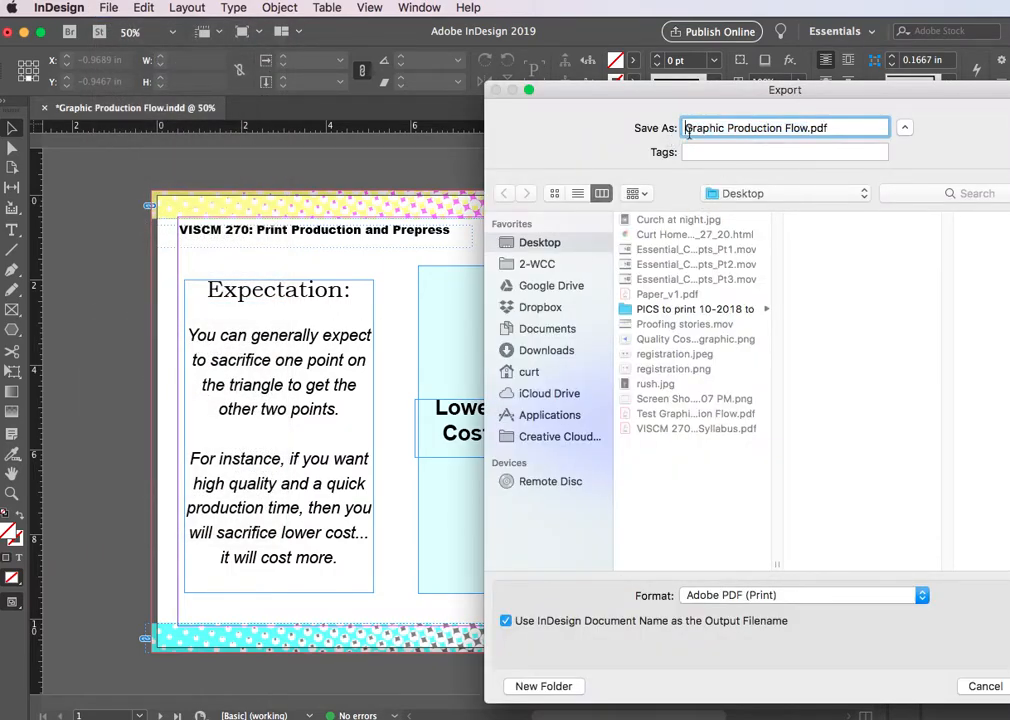
pyautogui.write('test 2')
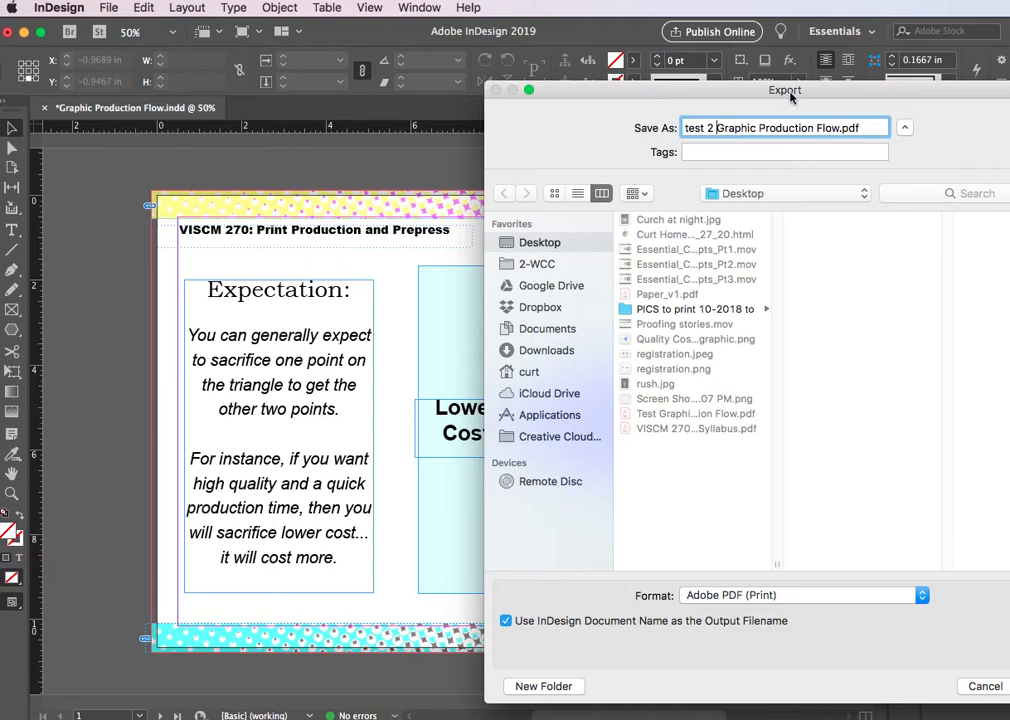
pyautogui.moveTo(789, 92); pyautogui.dragTo(592, 83)
pyautogui.click(851, 676)
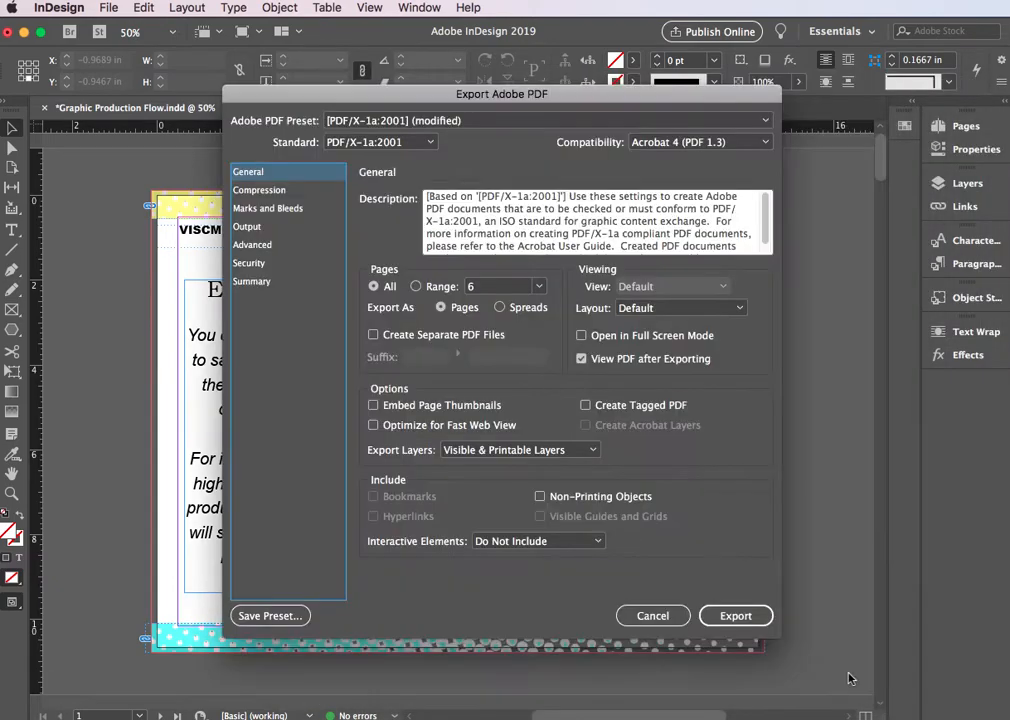
# - Try the [High Quality Print] and [Smallest File Size] presets to compare their export settings and descriptions
pyautogui.click(437, 121)
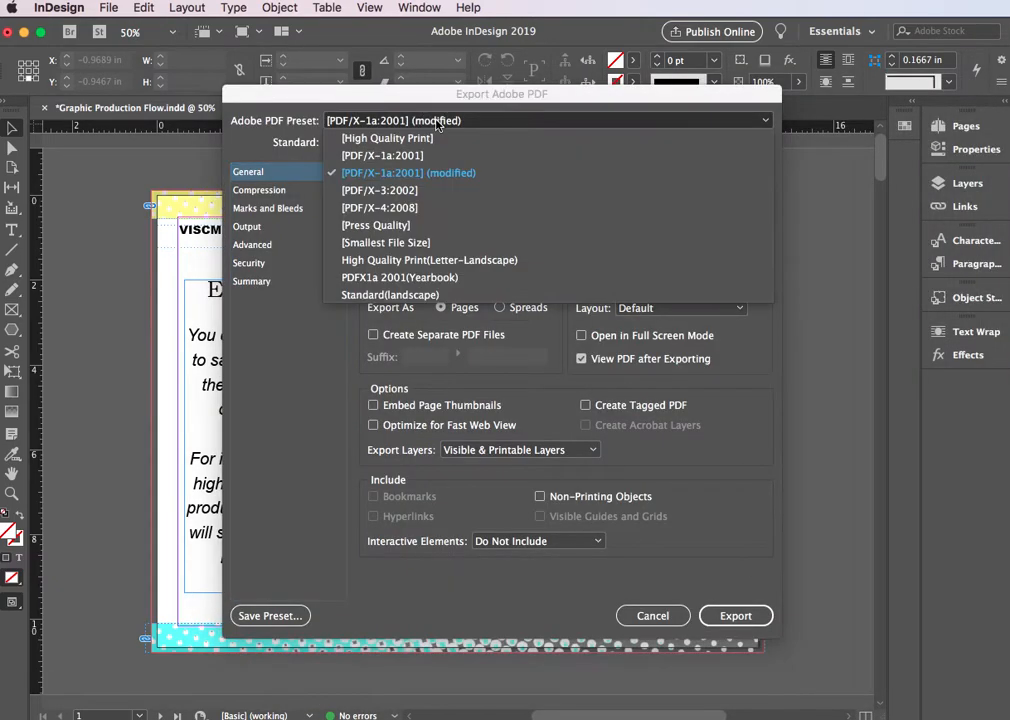
pyautogui.click(419, 138)
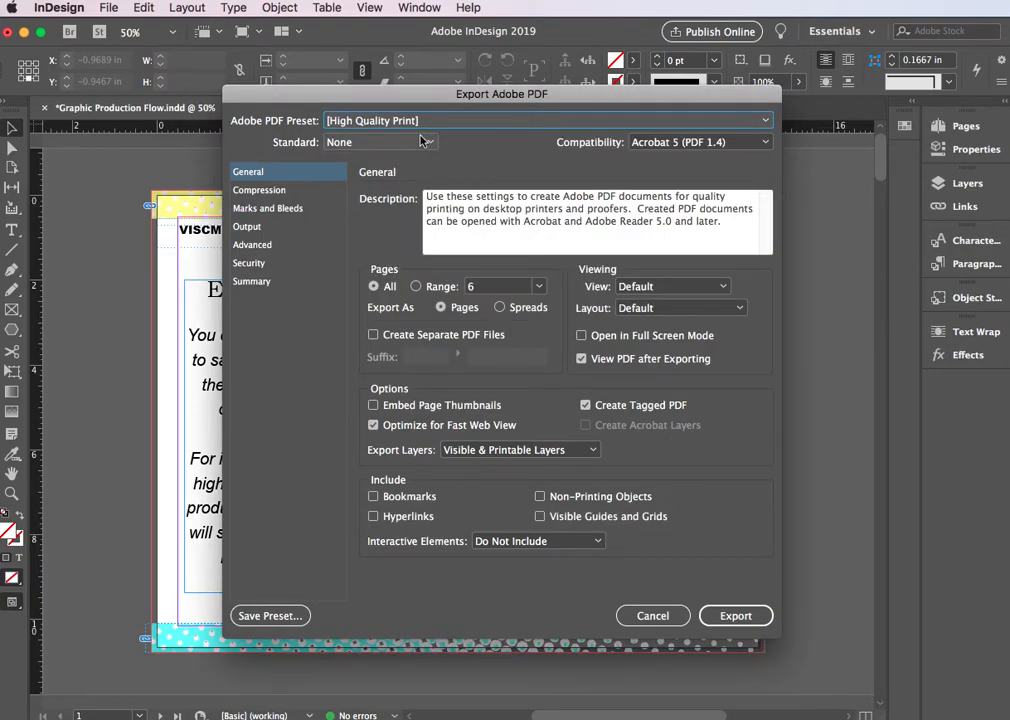
pyautogui.click(473, 125)
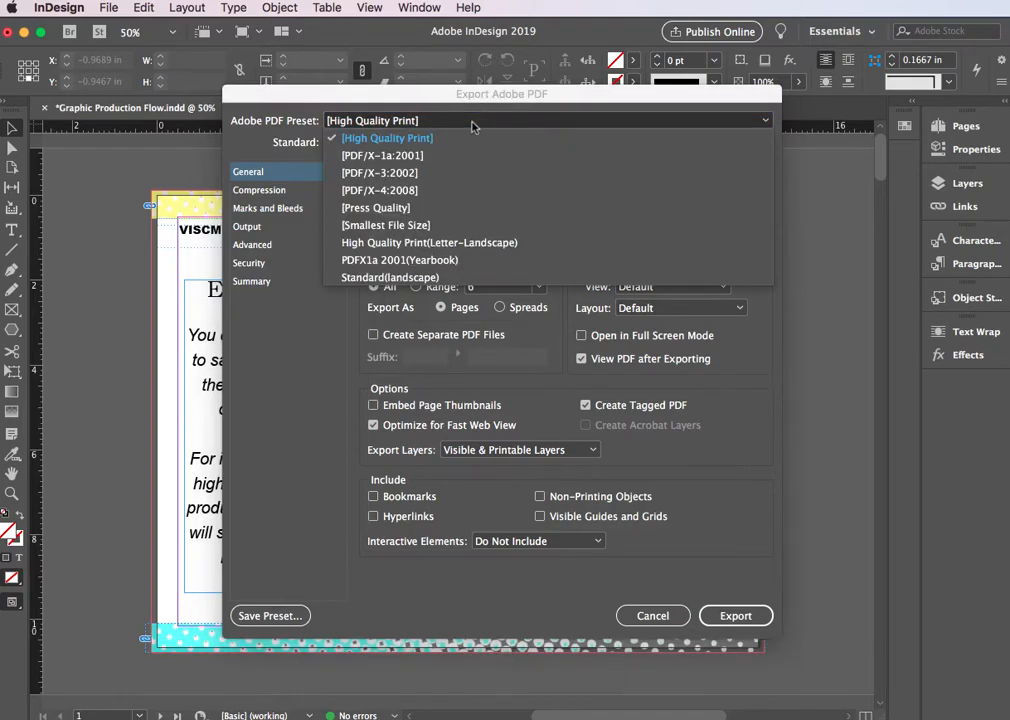
pyautogui.click(430, 229)
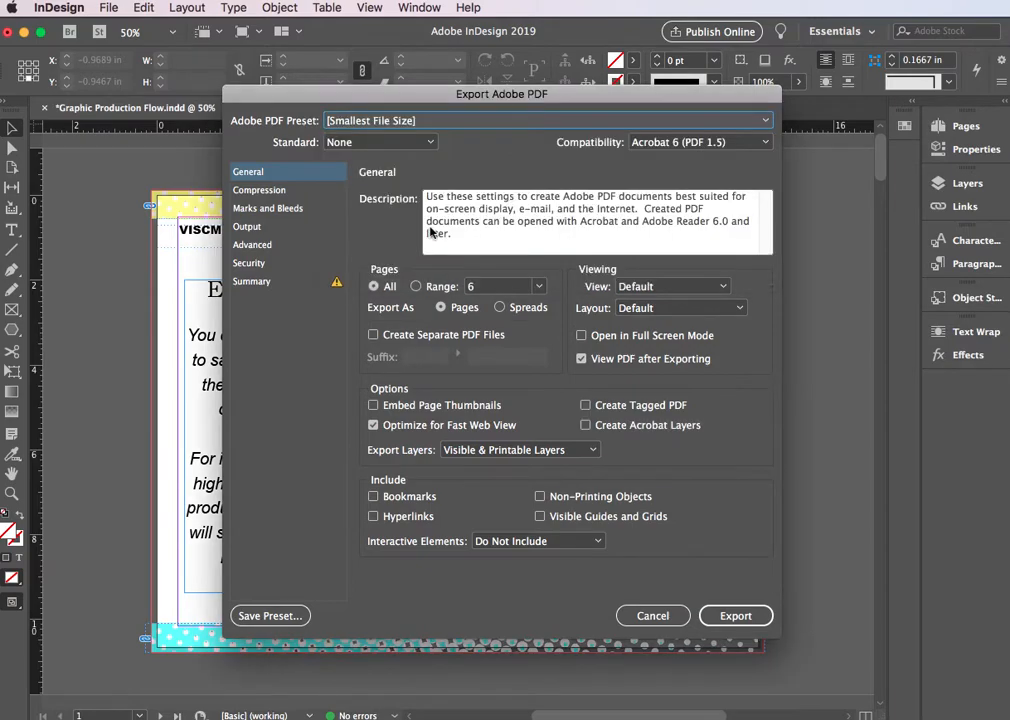
# - Export all pages with the [High Quality Print] preset, without printer's marks or document bleed, and view the PDF after exporting
pyautogui.click(463, 122)
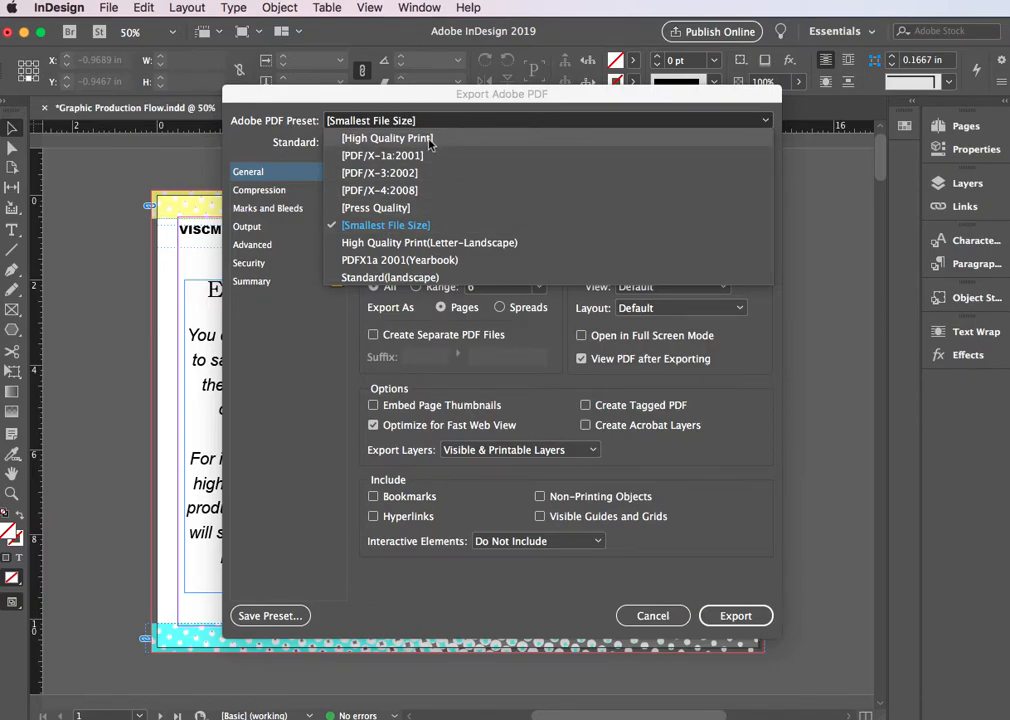
pyautogui.click(432, 139)
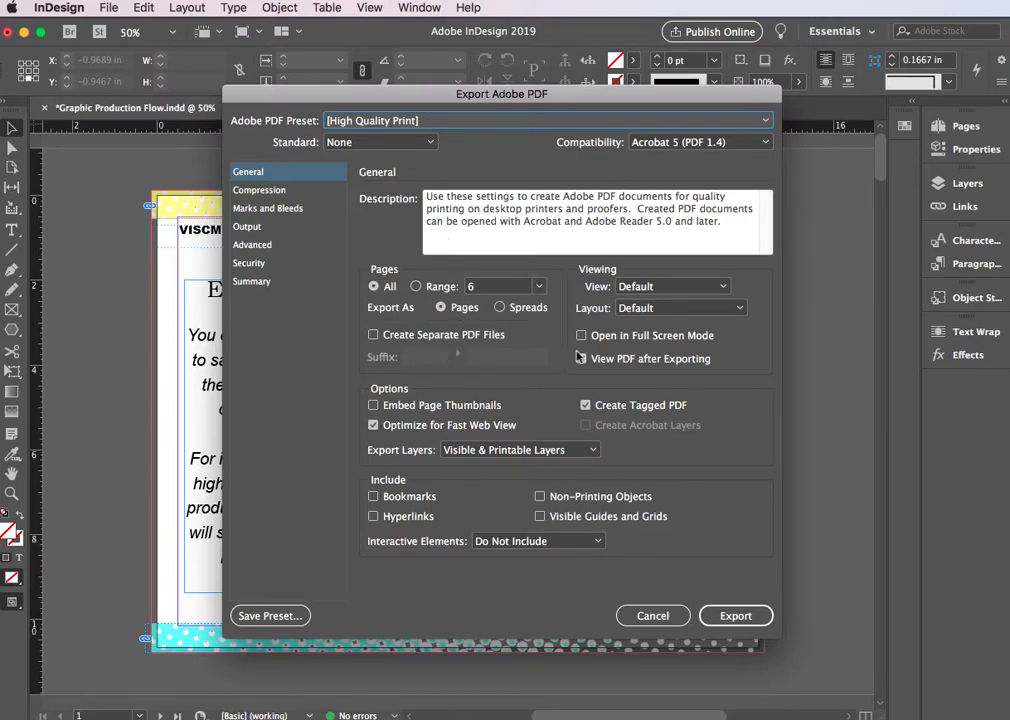
pyautogui.click(618, 359)
pyautogui.click(615, 359)
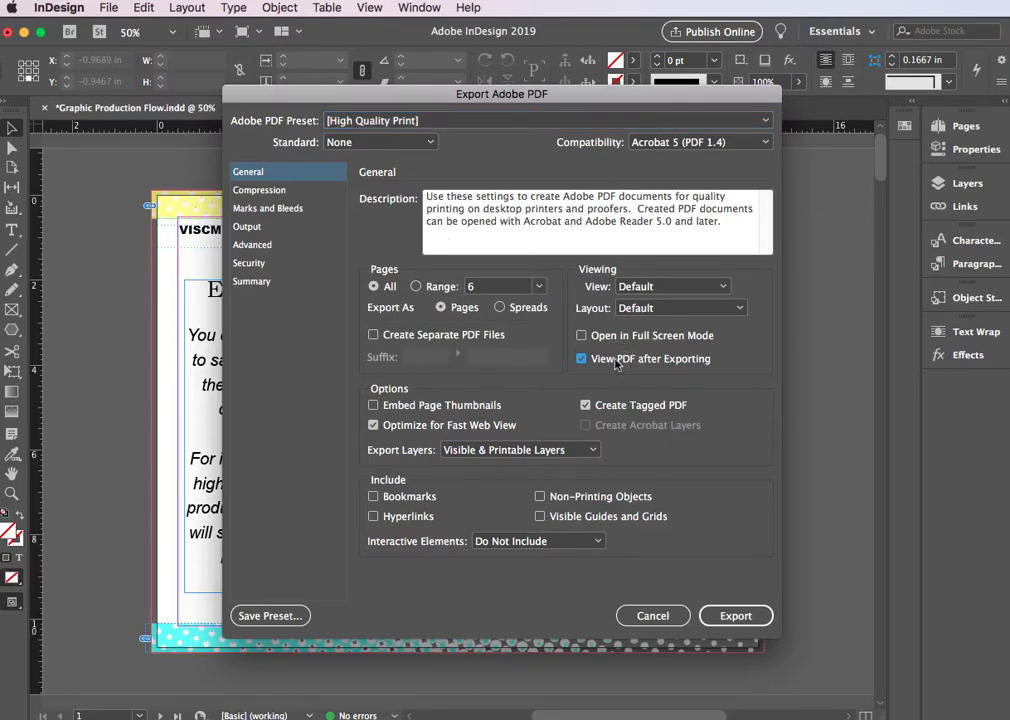
pyautogui.click(267, 208)
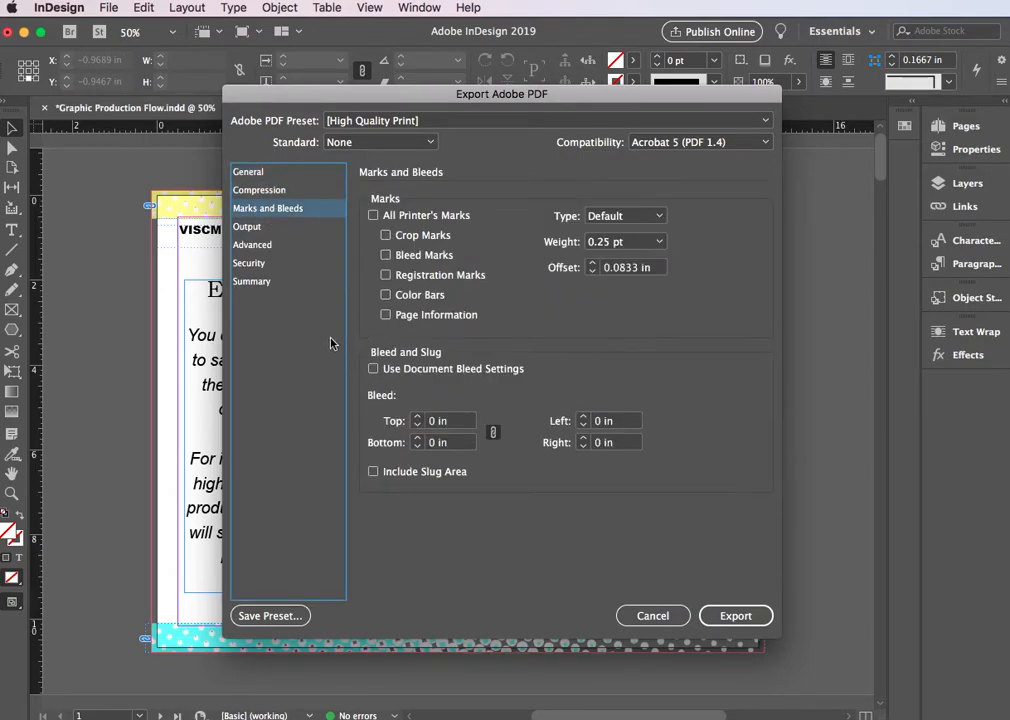
pyautogui.click(740, 614)
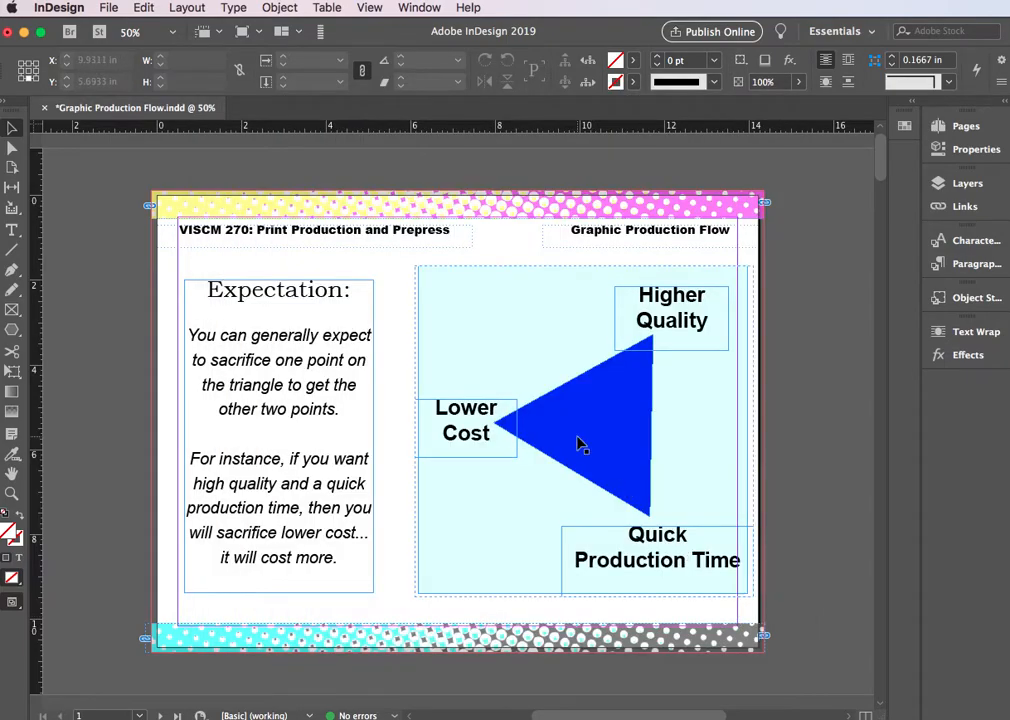
pyautogui.click(321, 36)
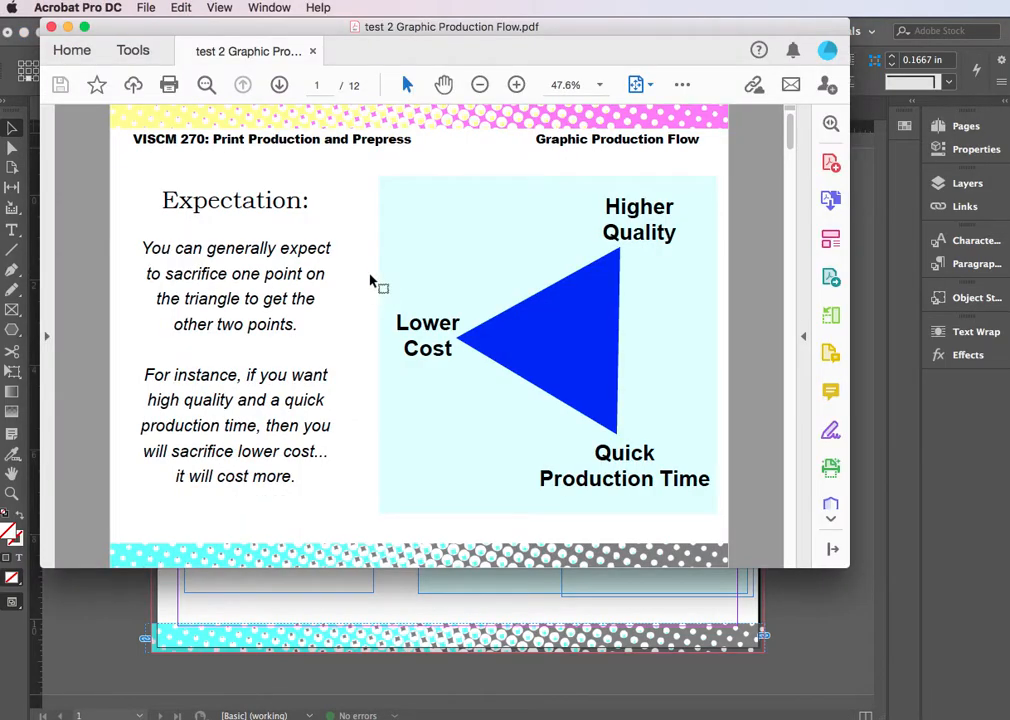
# - Examine the edges and top-right corner of page 1 in the test 2 PDF for crop marks and bleed
pyautogui.moveTo(400, 33); pyautogui.dragTo(407, 65)
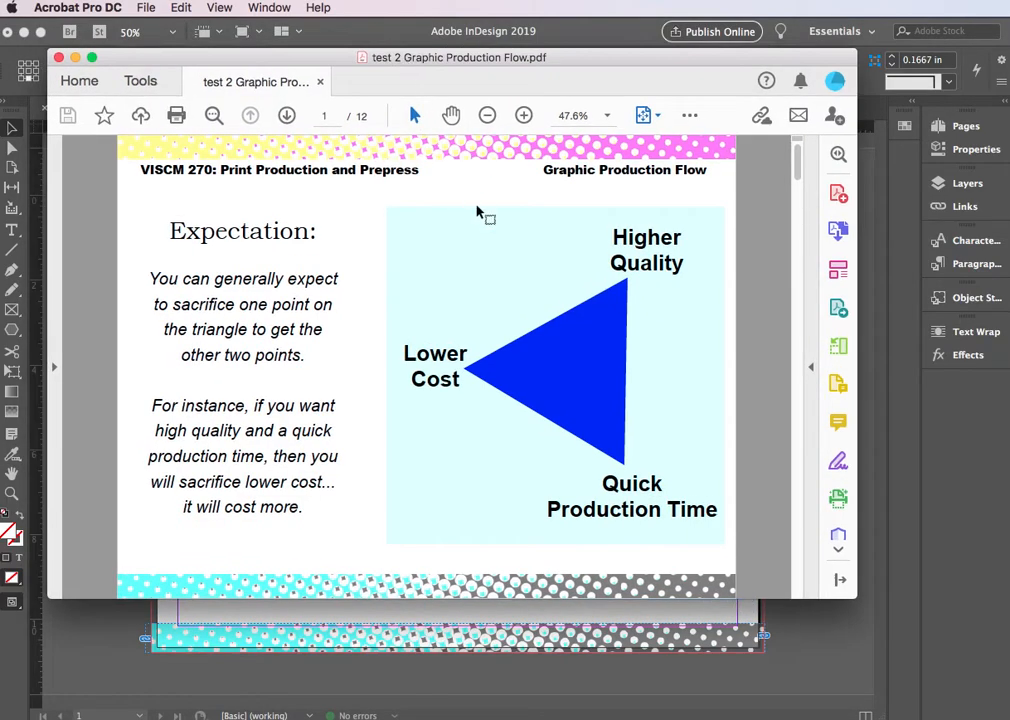
pyautogui.press('super+minus')
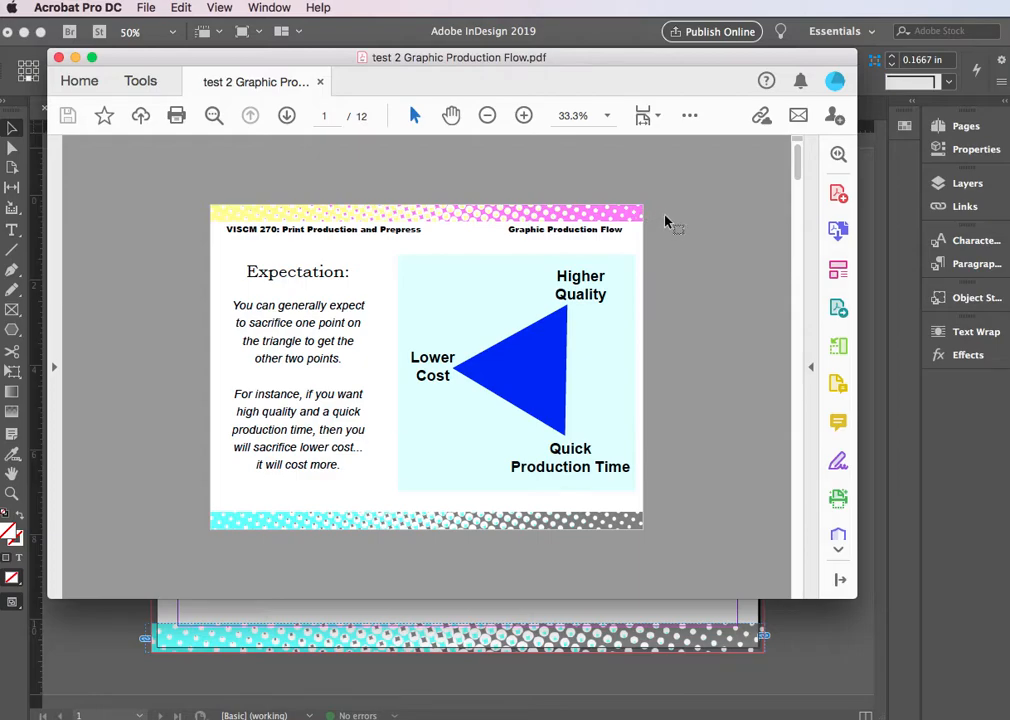
pyautogui.press('super+space')
pyautogui.press('Escape')
pyautogui.press('super+shift+4')
pyautogui.moveTo(611, 182); pyautogui.dragTo(592, 390)
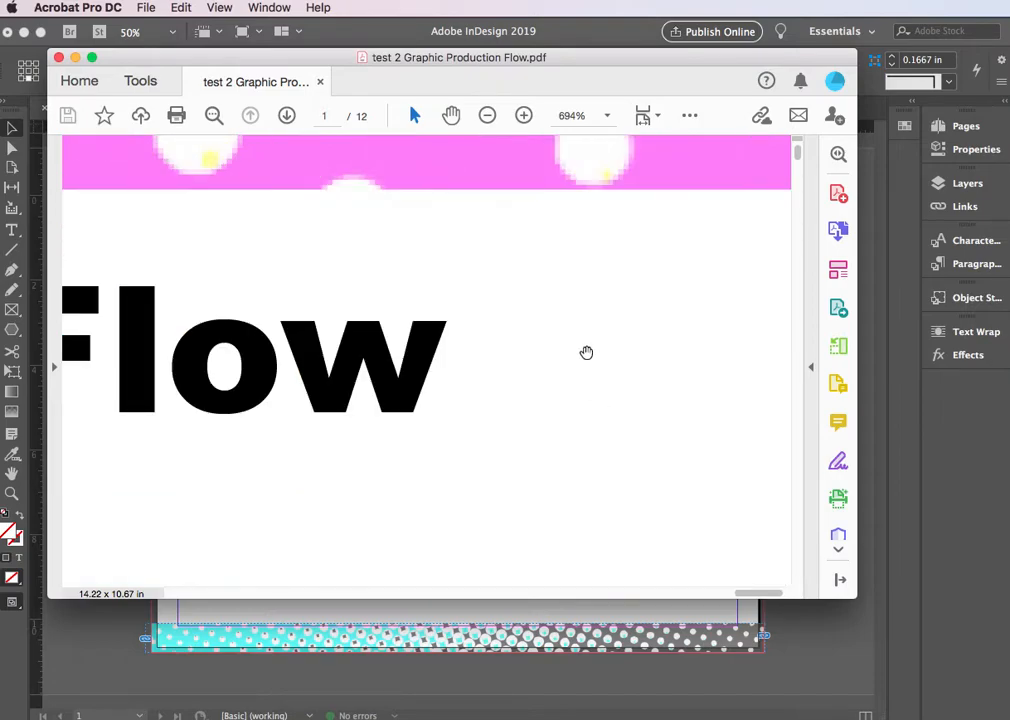
pyautogui.keyDown('alt'); pyautogui.click(590, 321); pyautogui.keyUp('alt')
pyautogui.keyDown('alt'); pyautogui.click(590, 321); pyautogui.keyUp('alt')
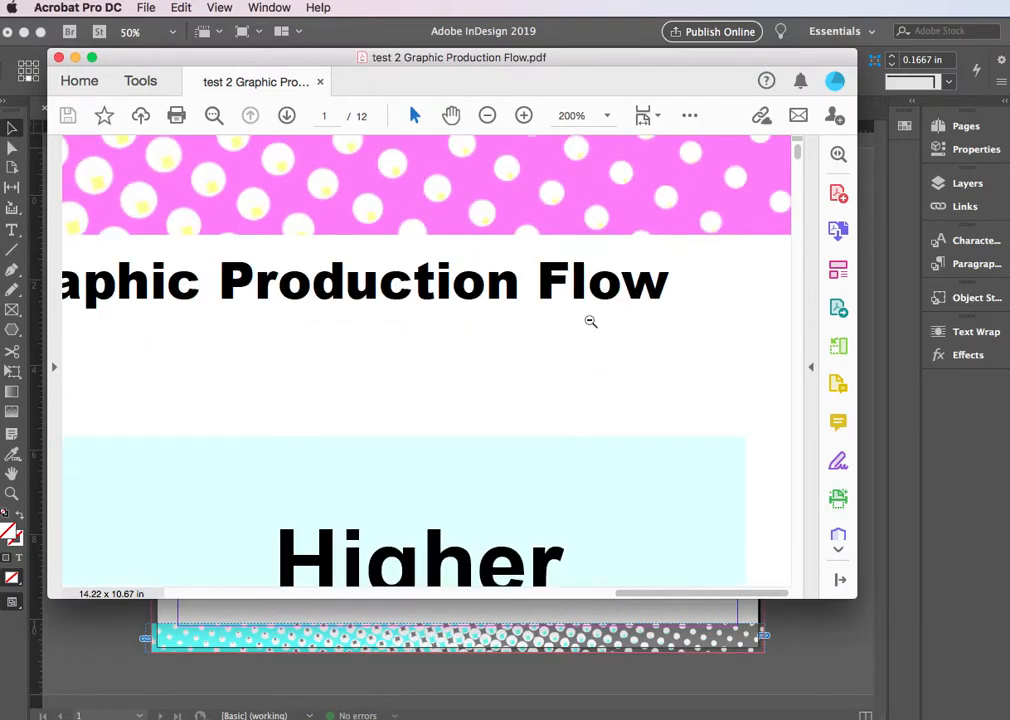
pyautogui.keyDown('alt'); pyautogui.click(598, 305); pyautogui.keyUp('alt')
pyautogui.keyDown('alt'); pyautogui.click(600, 300); pyautogui.keyUp('alt')
pyautogui.keyDown('alt'); pyautogui.click(600, 296); pyautogui.keyUp('alt')
pyautogui.keyDown('alt'); pyautogui.click(601, 298); pyautogui.keyUp('alt')
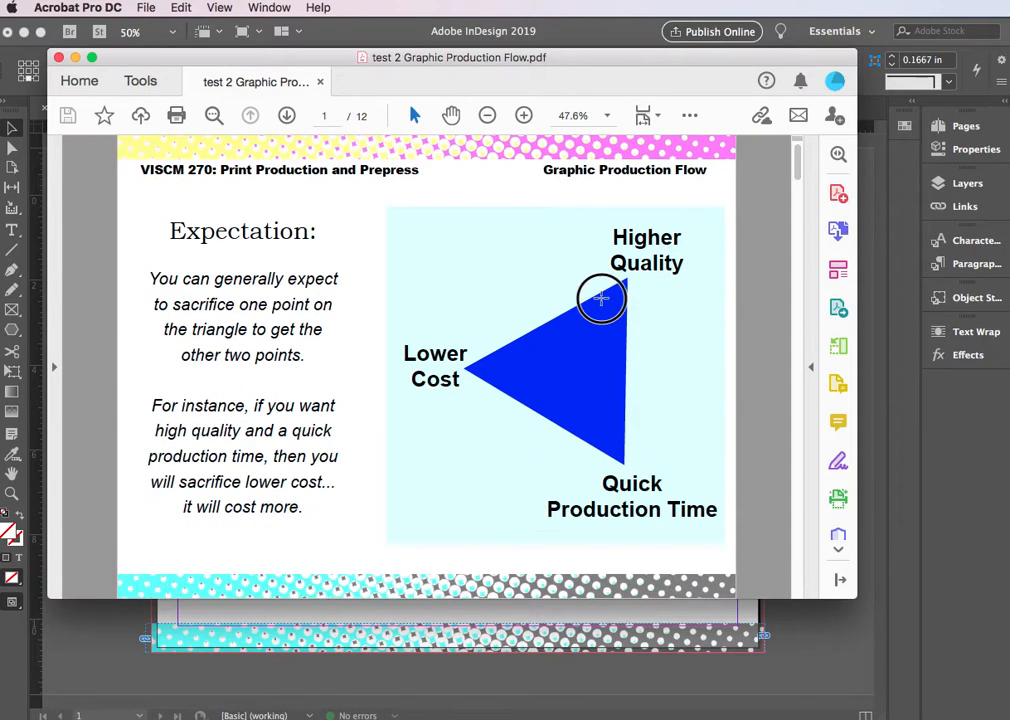
pyautogui.keyDown('alt'); pyautogui.click(601, 298); pyautogui.keyUp('alt')
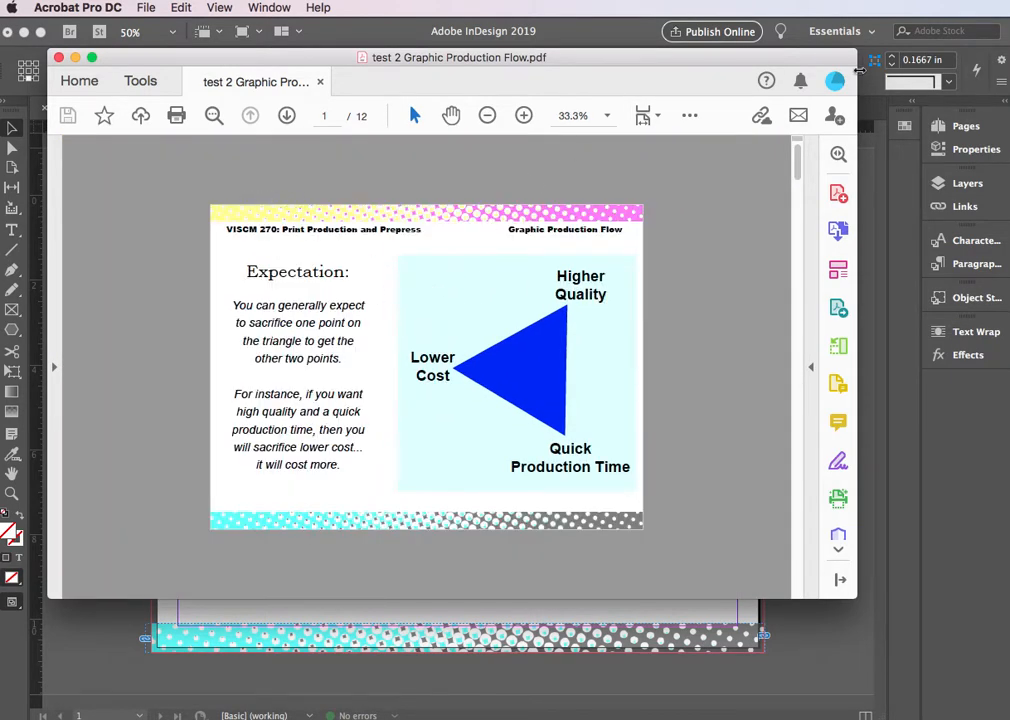